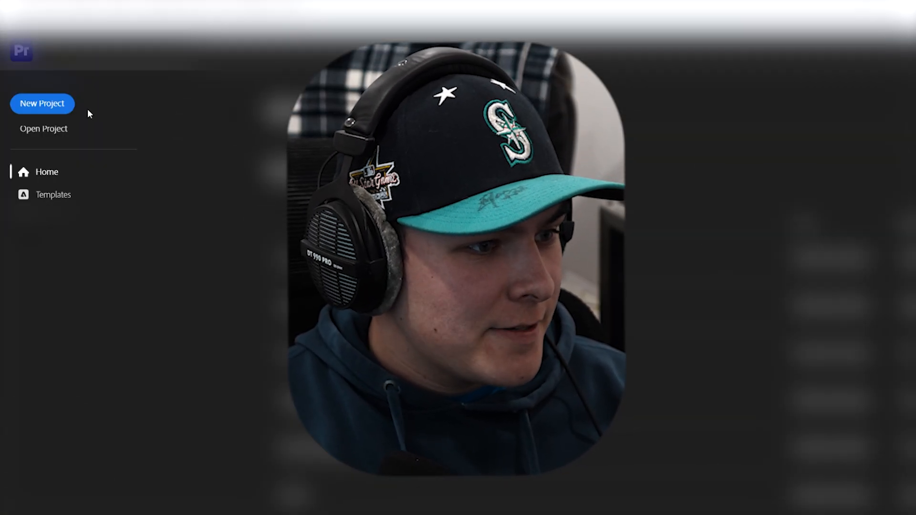
- Create a new project named test on the Desktop, with no template and import mode skipped
{"action": "left_click", "coordinate": [39, 116]}
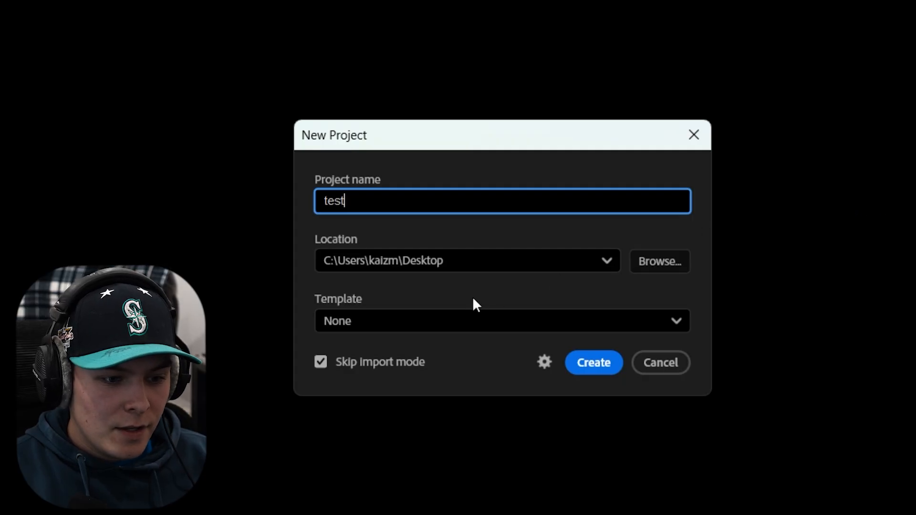
{"action": "left_click", "coordinate": [645, 268]}
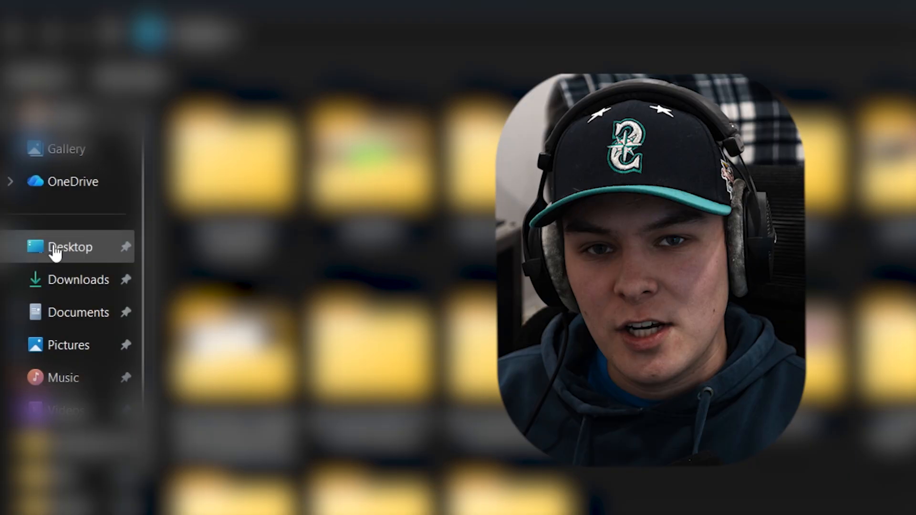
{"action": "left_click", "coordinate": [53, 246]}
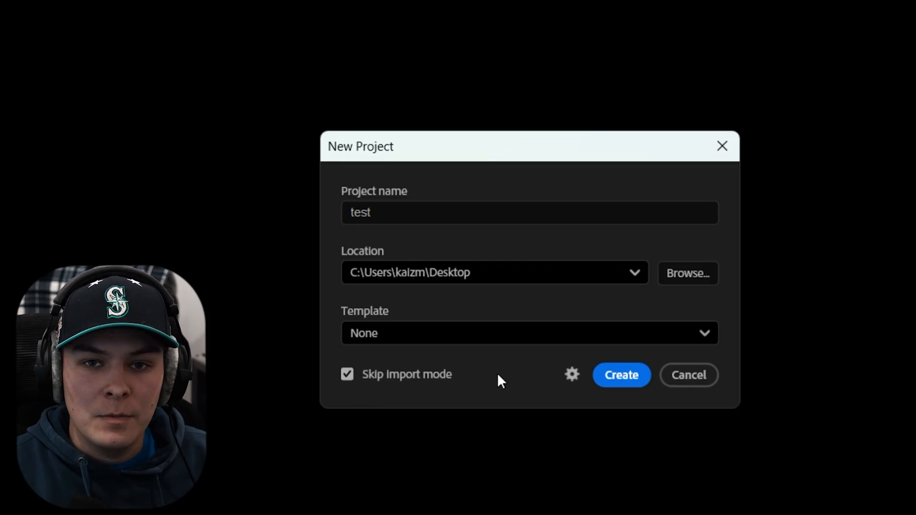
{"action": "left_click", "coordinate": [633, 383]}
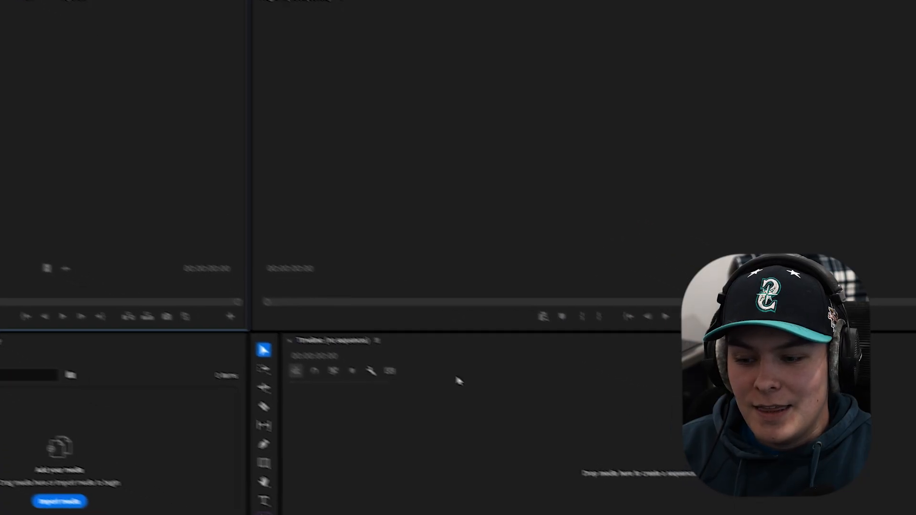
{"action": "left_click", "coordinate": [571, 388]}
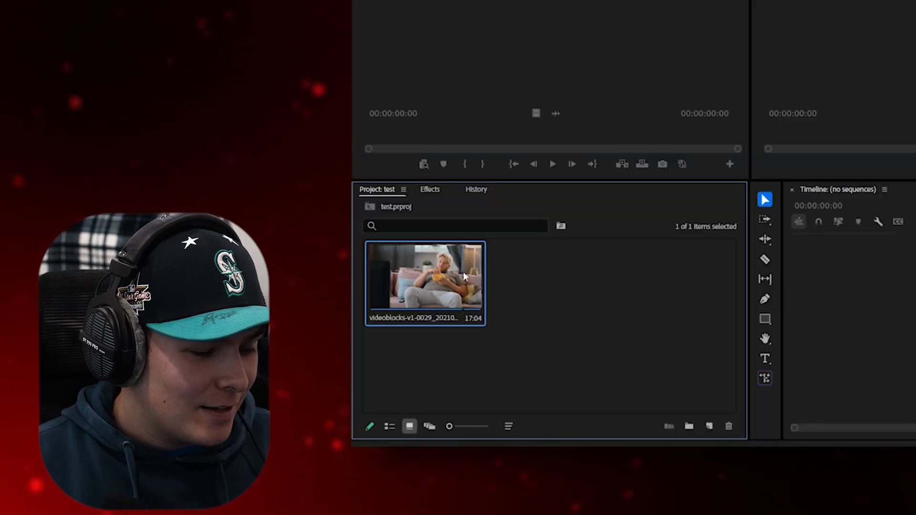
- Preview the imported couch clip in the Source Monitor and check that this monitor is enabled for the clip
{"action": "double_click", "coordinate": [465, 277]}
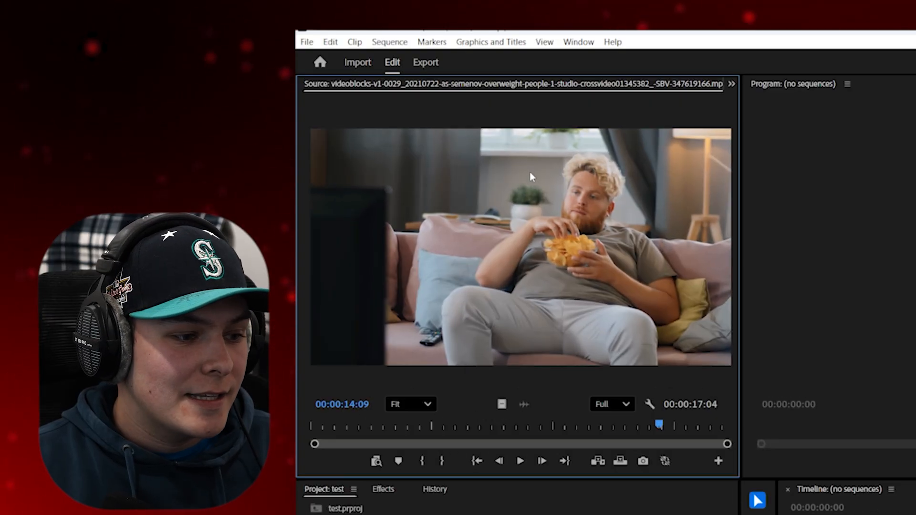
{"action": "left_click_drag", "start_coordinate": [459, 432], "coordinate": [614, 331]}
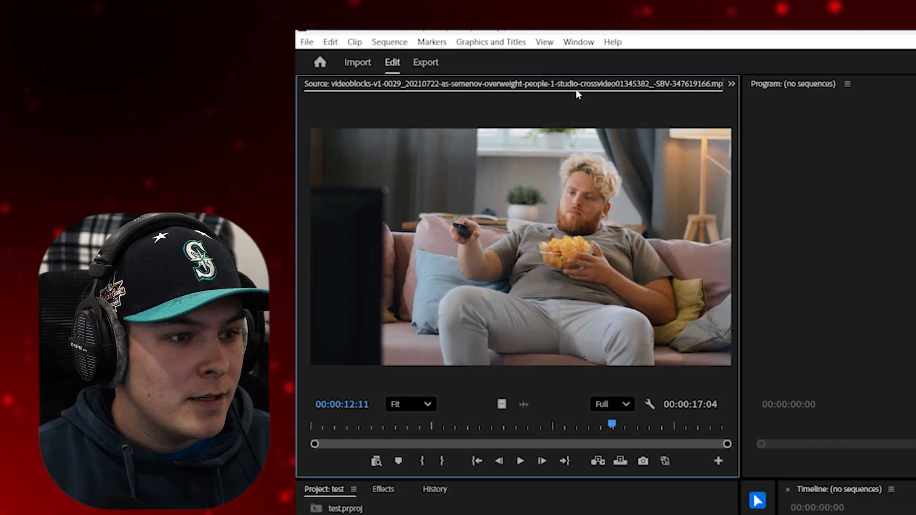
{"action": "left_click", "coordinate": [578, 43]}
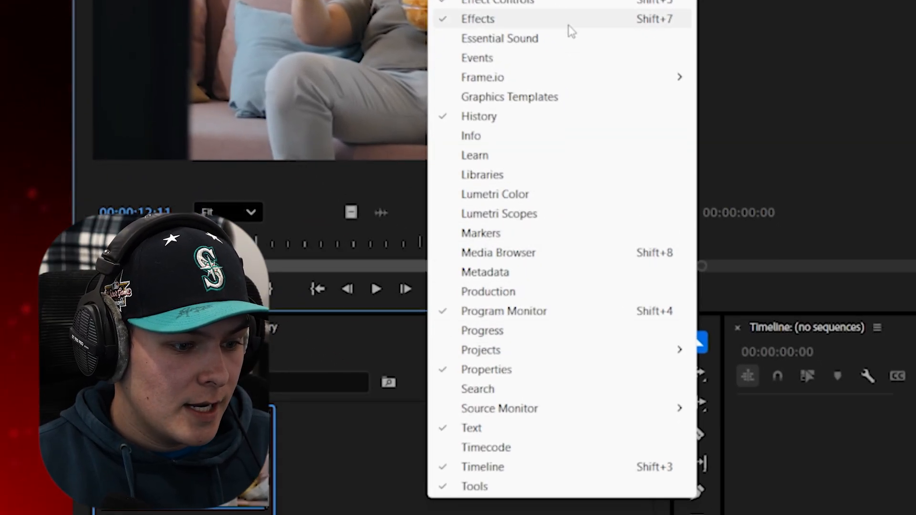
{"action": "mouse_move", "coordinate": [539, 410]}
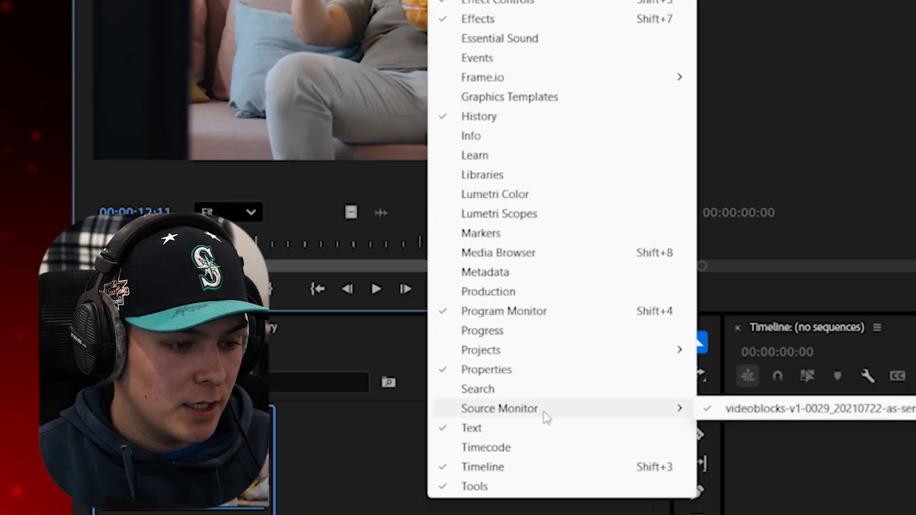
{"action": "left_click", "coordinate": [373, 364]}
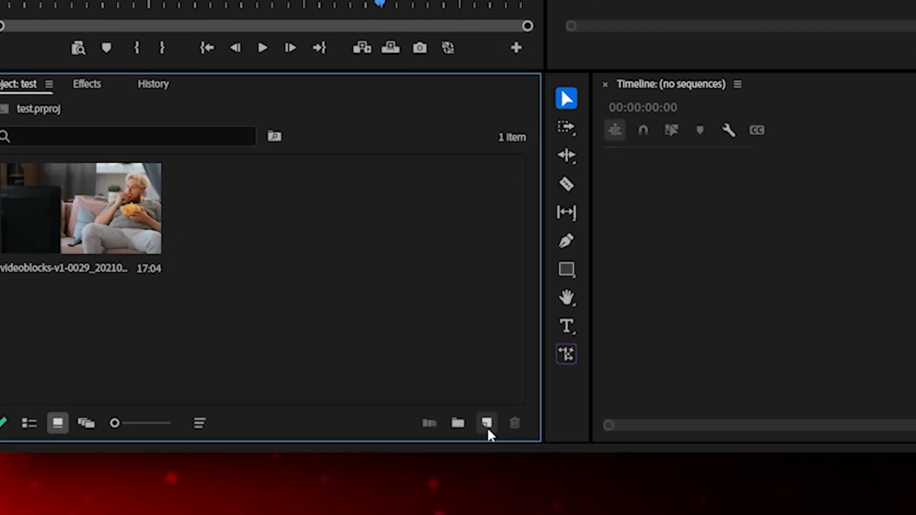
- Create a new sequence from the custom Regular preset, with a 1920 × 1080 frame size and 60 fps timebase
{"action": "left_click", "coordinate": [272, 453]}
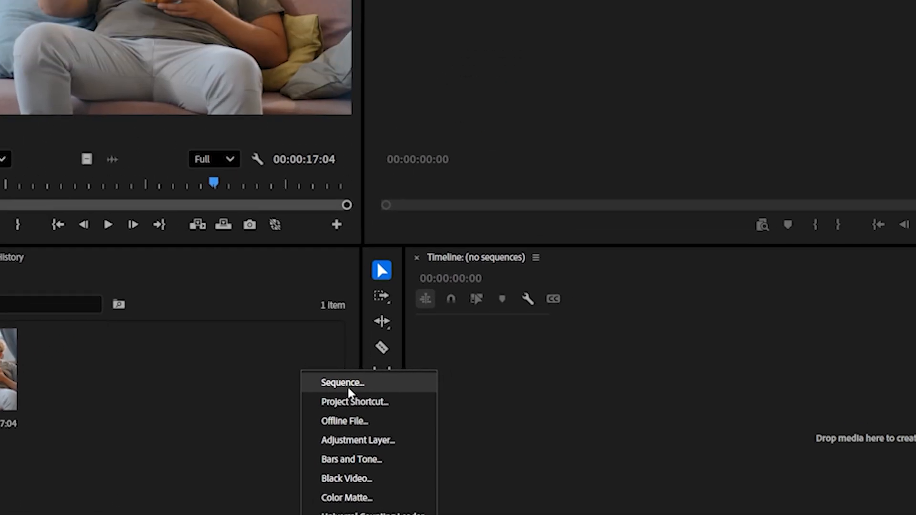
{"action": "left_click", "coordinate": [529, 227]}
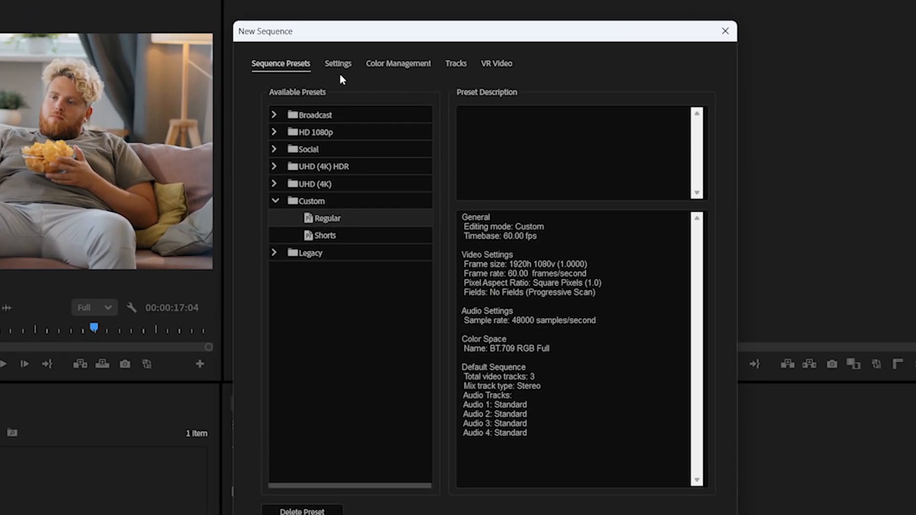
{"action": "left_click", "coordinate": [342, 68]}
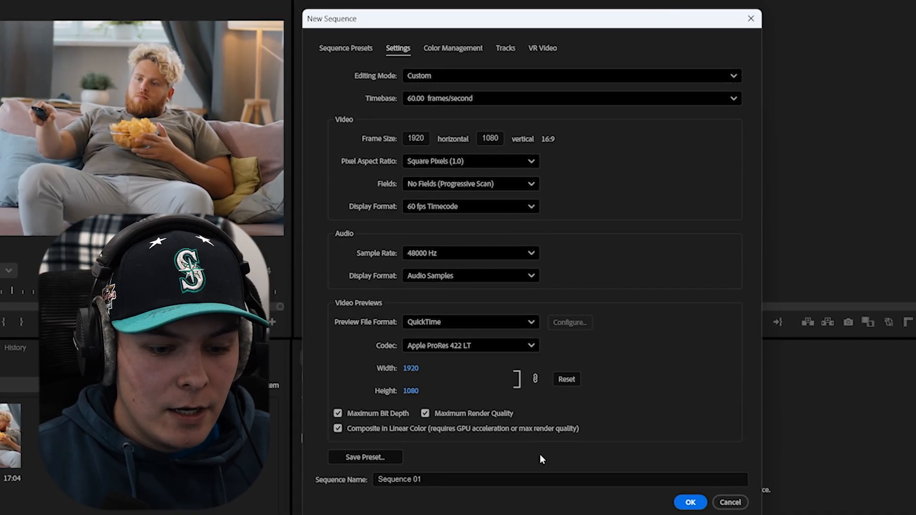
{"action": "left_click", "coordinate": [690, 503]}
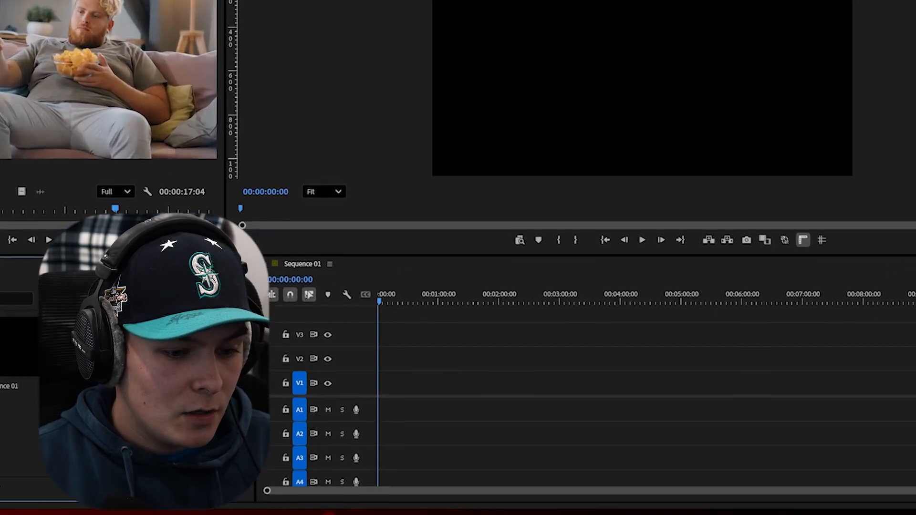
- Place the couch clip at the start of video track V1 and scrub through its footage
{"action": "left_click_drag", "start_coordinate": [127, 365], "coordinate": [381, 404]}
{"action": "left_click_drag", "start_coordinate": [380, 439], "coordinate": [381, 439]}
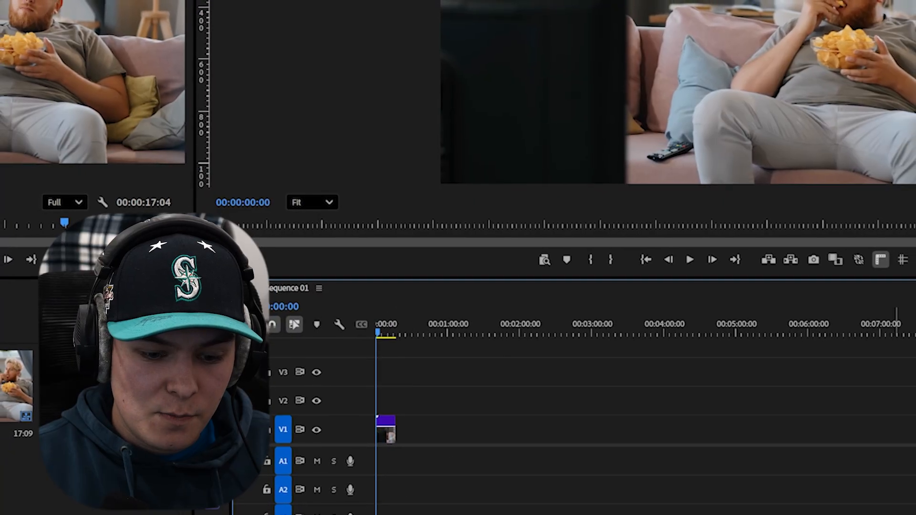
{"action": "left_click_drag", "start_coordinate": [840, 514], "coordinate": [697, 502]}
{"action": "left_click_drag", "start_coordinate": [445, 303], "coordinate": [651, 291]}
{"action": "left_click_drag", "start_coordinate": [51, 220], "coordinate": [83, 218]}
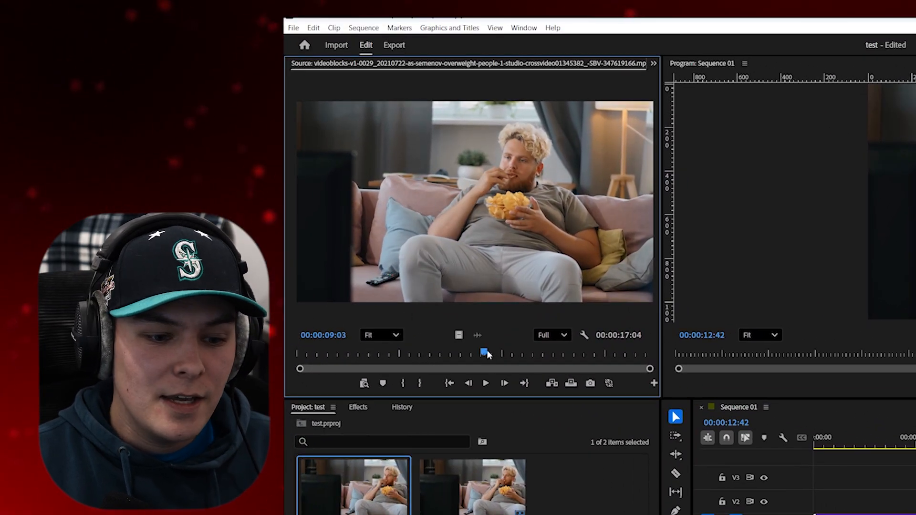
{"action": "left_click_drag", "start_coordinate": [915, 440], "coordinate": [802, 464]}
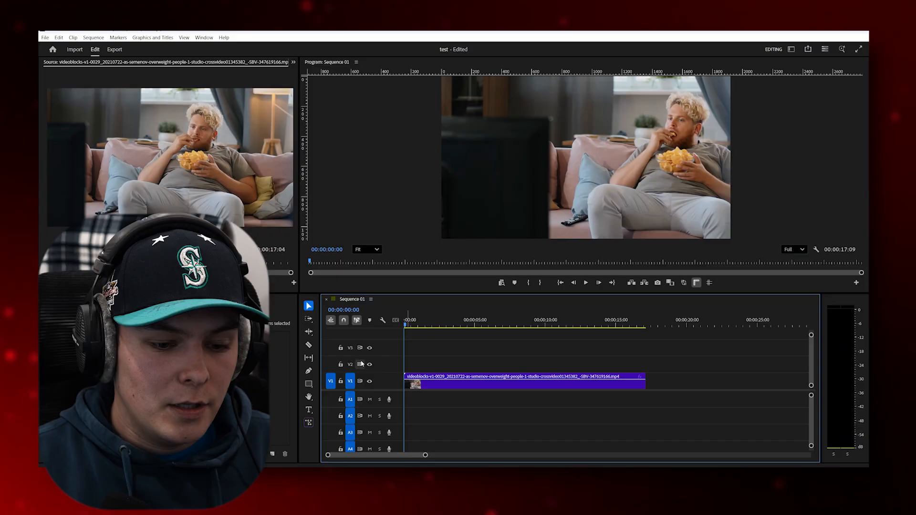
- Shift the V1 clip about half a second later and split it into five segments with the Razor tool
{"action": "left_click_drag", "start_coordinate": [438, 388], "coordinate": [445, 385]}
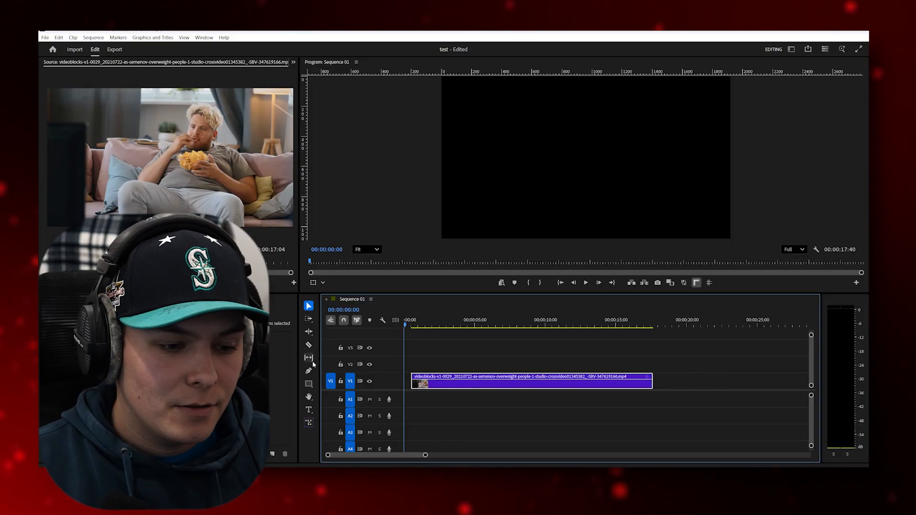
{"action": "left_click", "coordinate": [309, 345]}
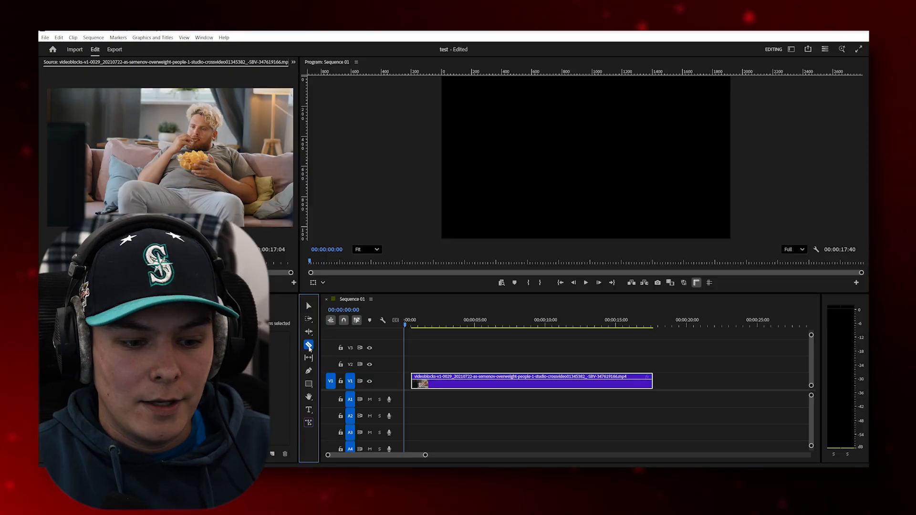
{"action": "left_click", "coordinate": [470, 377]}
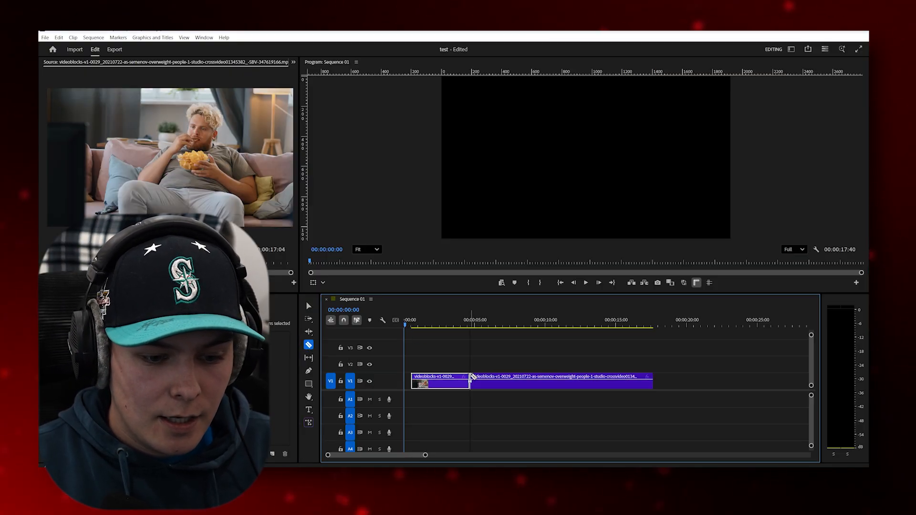
{"action": "left_click", "coordinate": [503, 377]}
{"action": "left_click", "coordinate": [594, 381]}
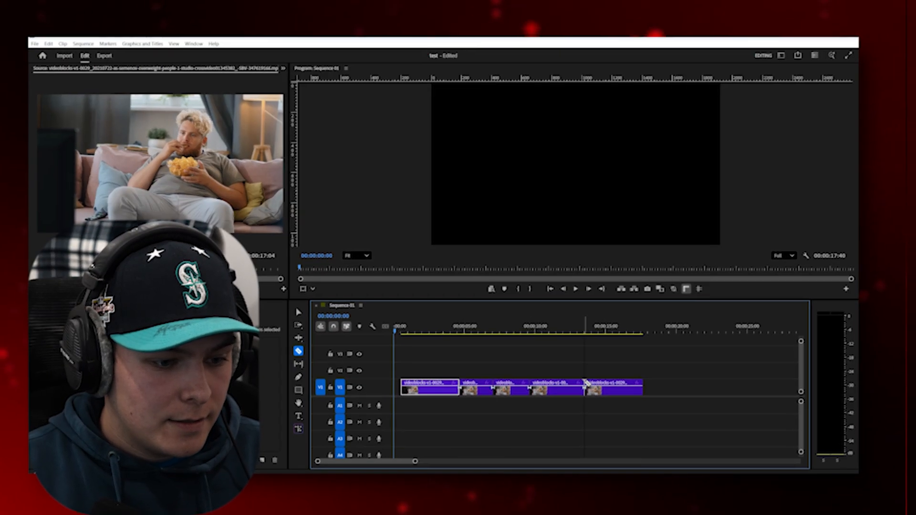
{"action": "key", "text": "v"}
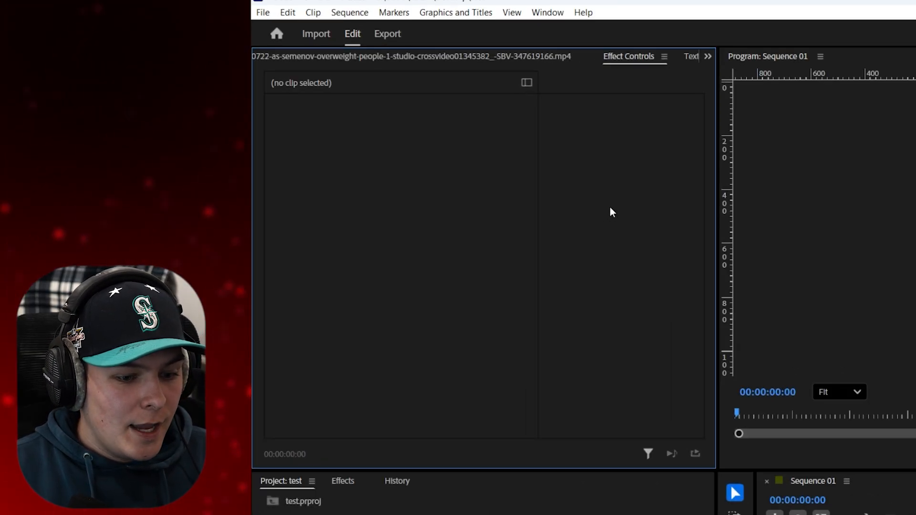
- Show the Effect Controls for the first clip segment on V1
{"action": "left_click", "coordinate": [906, 510]}
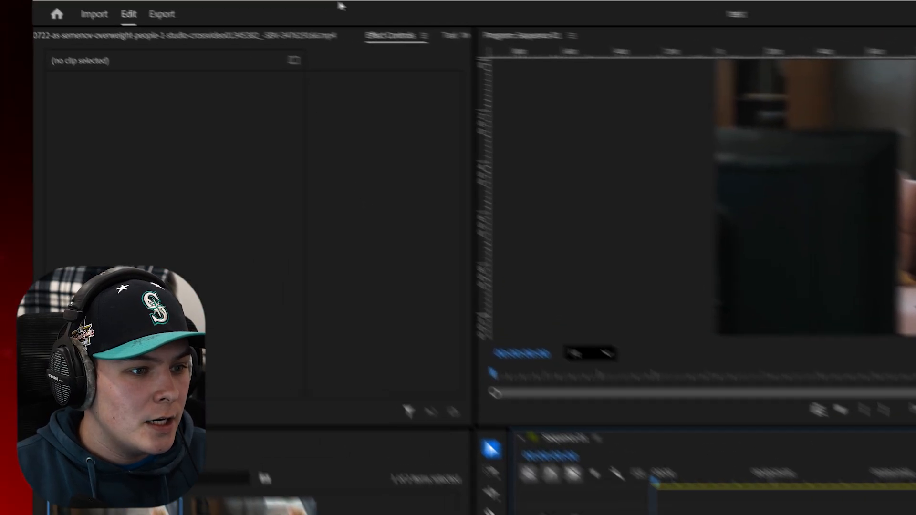
{"action": "left_click", "coordinate": [392, 7]}
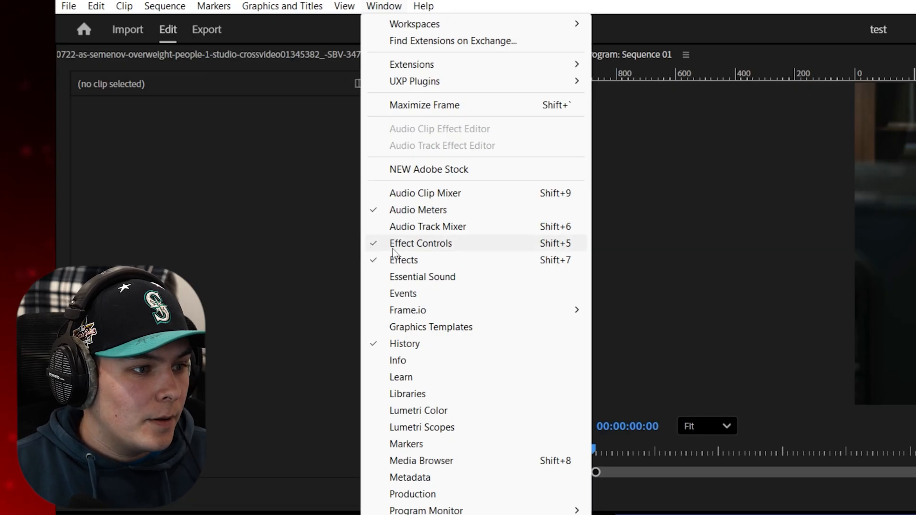
{"action": "left_click", "coordinate": [373, 244]}
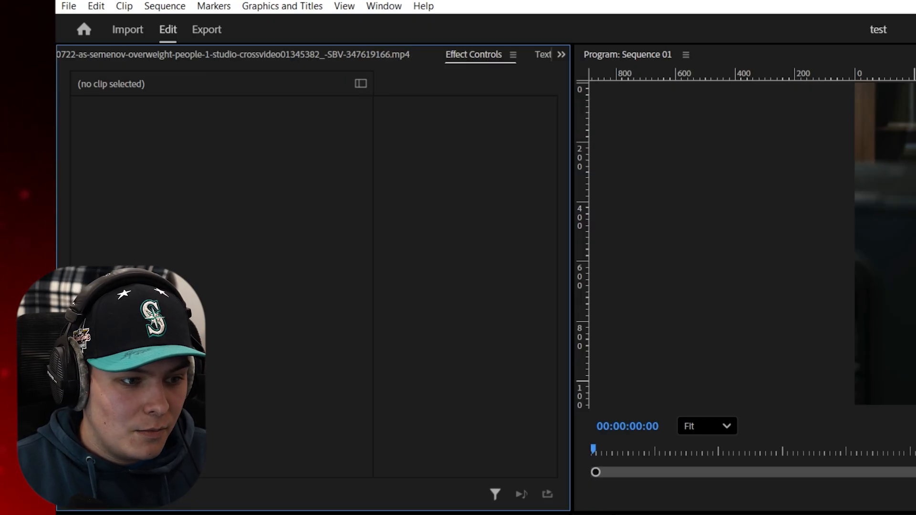
{"action": "left_click", "coordinate": [763, 514]}
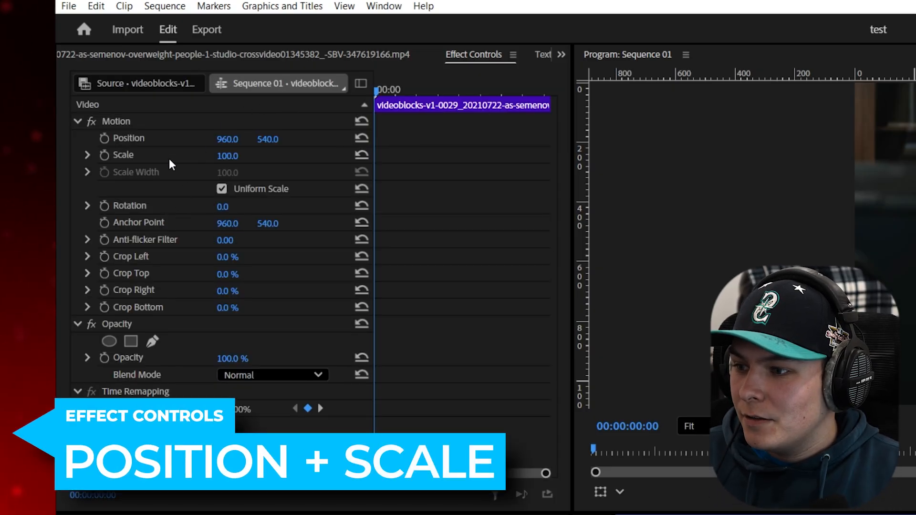
- Try changing the first segment's scale and its horizontal and vertical position, and reset the position
{"action": "left_click", "coordinate": [158, 139]}
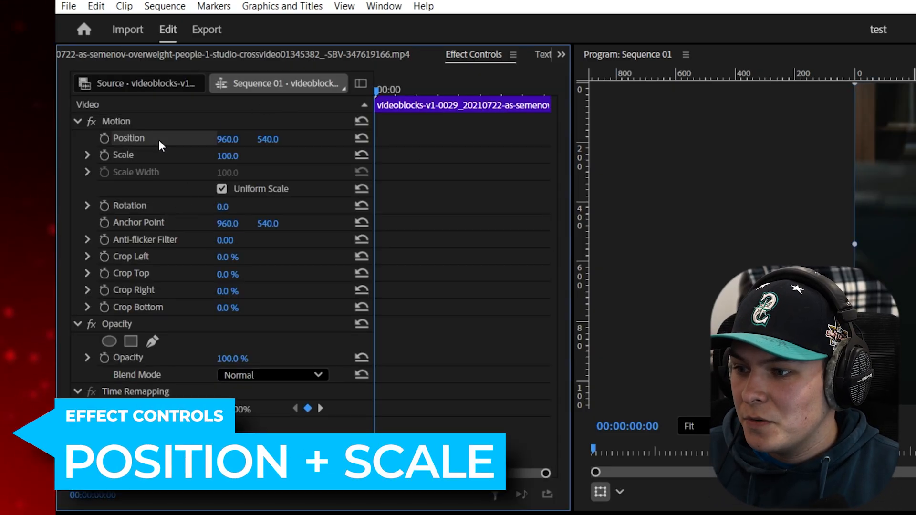
{"action": "left_click", "coordinate": [165, 159]}
{"action": "left_click", "coordinate": [167, 141]}
{"action": "left_click_drag", "start_coordinate": [229, 156], "coordinate": [243, 157]}
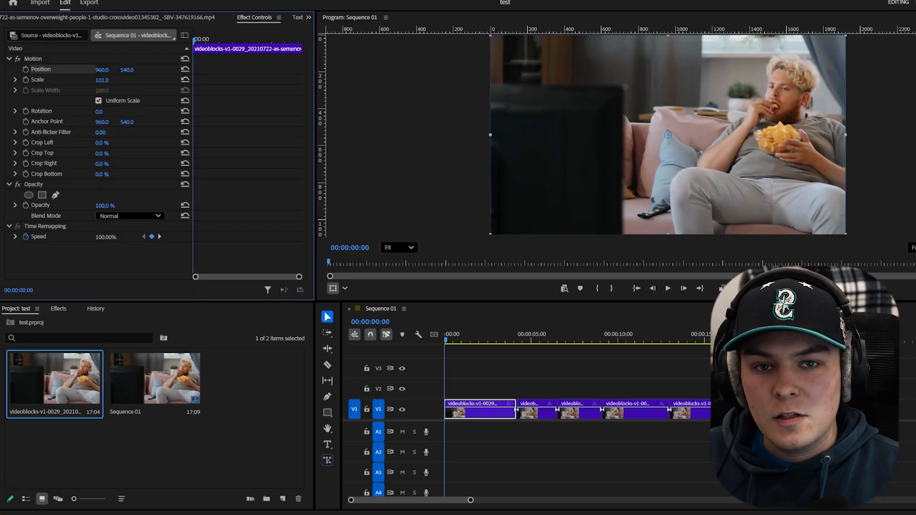
{"action": "mouse_move", "coordinate": [111, 80]}
{"action": "left_mouse_down"}
{"action": "mouse_move", "coordinate": [100, 80]}
{"action": "mouse_move", "coordinate": [122, 80]}
{"action": "mouse_move", "coordinate": [101, 80]}
{"action": "left_mouse_up"}
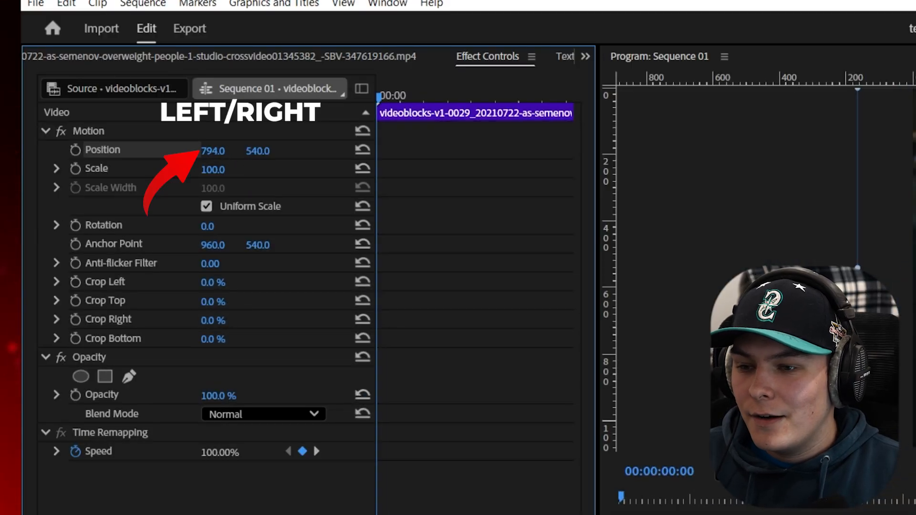
{"action": "left_click_drag", "start_coordinate": [224, 150], "coordinate": [232, 149]}
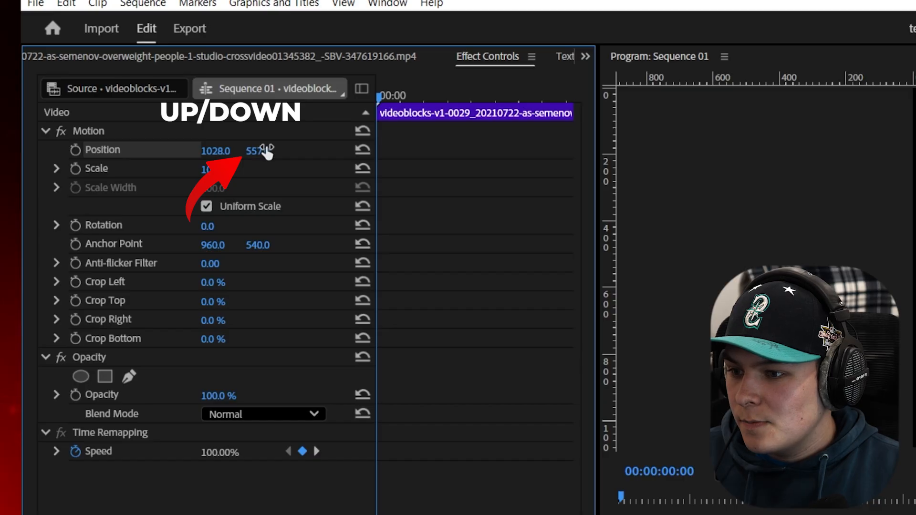
{"action": "left_click", "coordinate": [363, 150]}
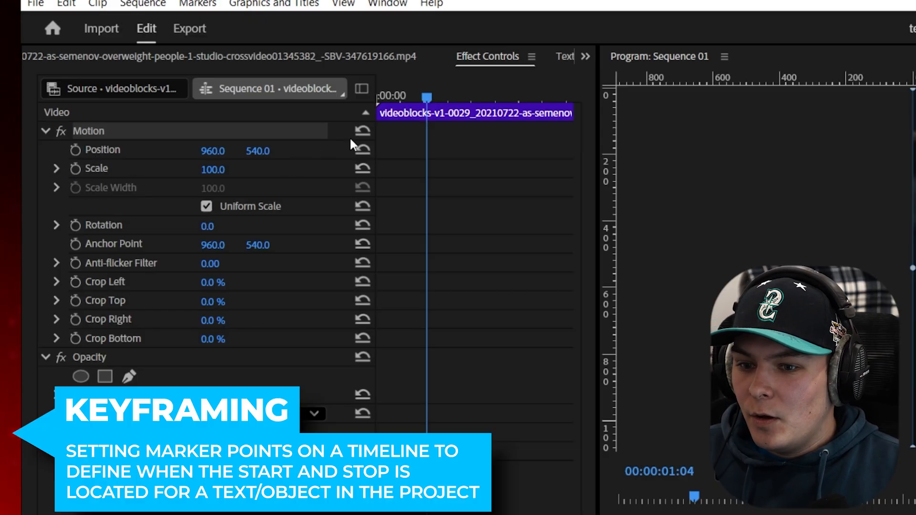
- Keyframe the first segment's Scale from 100 at 00:00:00:27 to 136 at 00:00:00:52 and play back the zoom
{"action": "left_click_drag", "start_coordinate": [426, 94], "coordinate": [399, 96]}
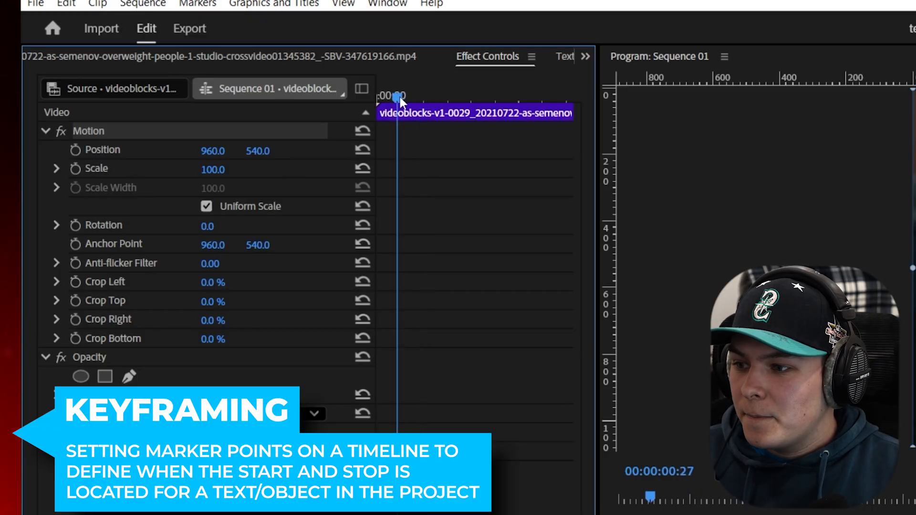
{"action": "left_click", "coordinate": [75, 169]}
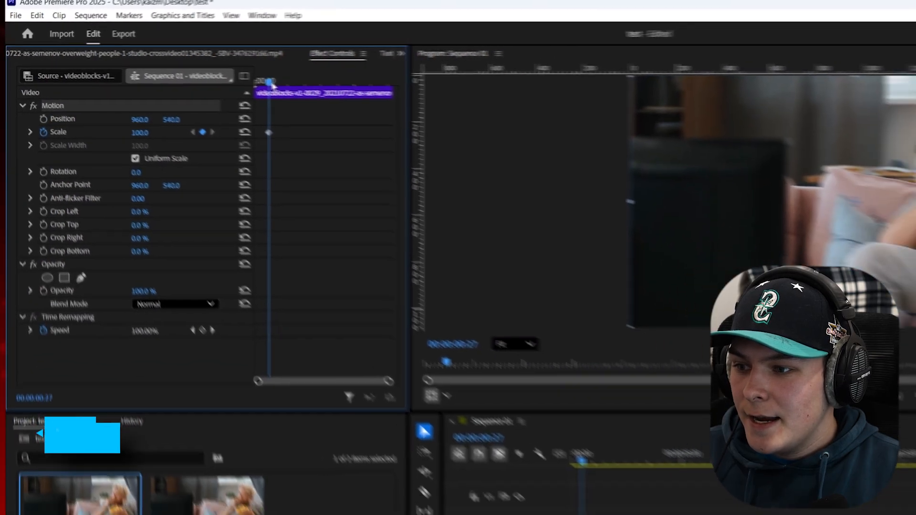
{"action": "left_click_drag", "start_coordinate": [376, 96], "coordinate": [399, 88]}
{"action": "left_click_drag", "start_coordinate": [206, 163], "coordinate": [208, 163]}
{"action": "left_click_drag", "start_coordinate": [115, 117], "coordinate": [125, 118]}
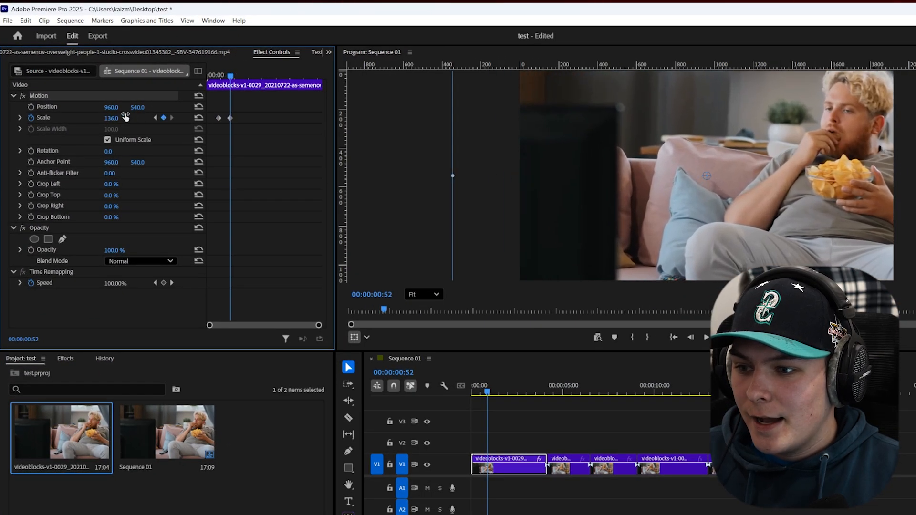
{"action": "left_click_drag", "start_coordinate": [231, 77], "coordinate": [218, 80]}
{"action": "key", "text": "space"}
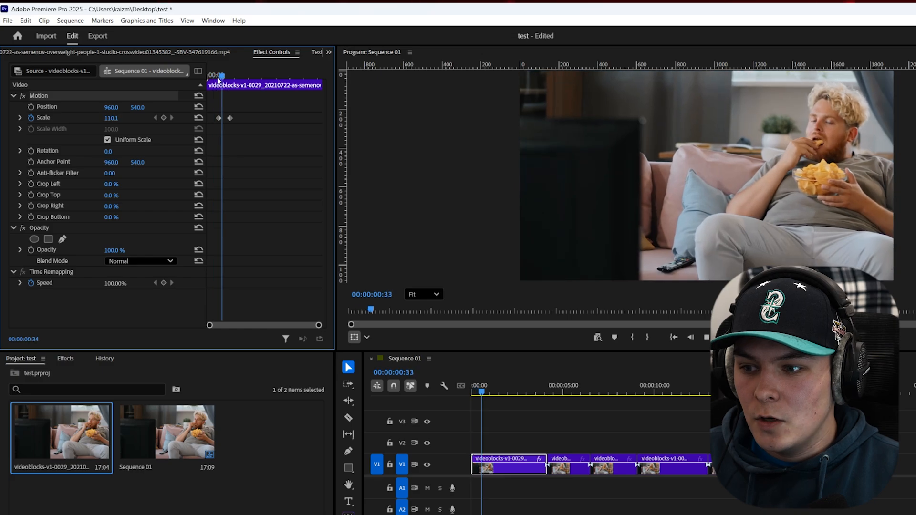
- Add a text graphic reading "Food" over the picture at 00:00:02:11 with the Type tool
{"action": "key", "text": "space"}
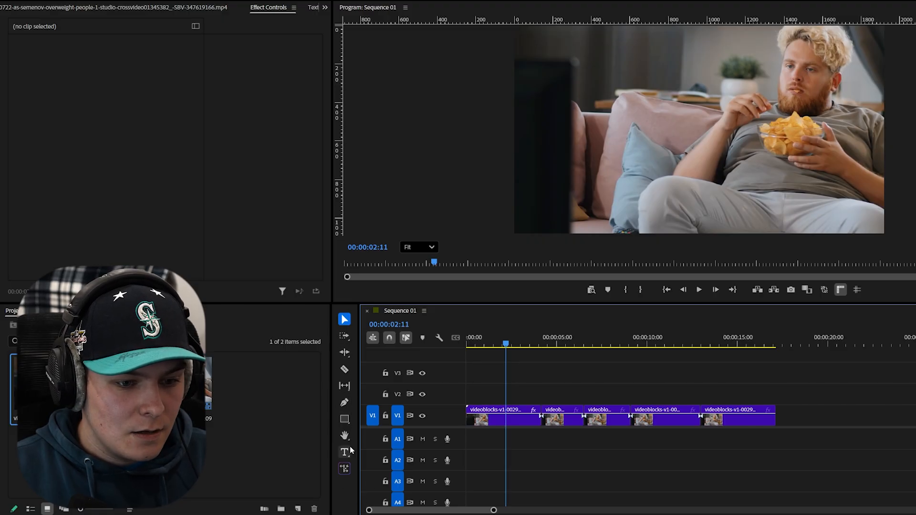
{"action": "left_click", "coordinate": [345, 454]}
{"action": "left_click", "coordinate": [633, 174]}
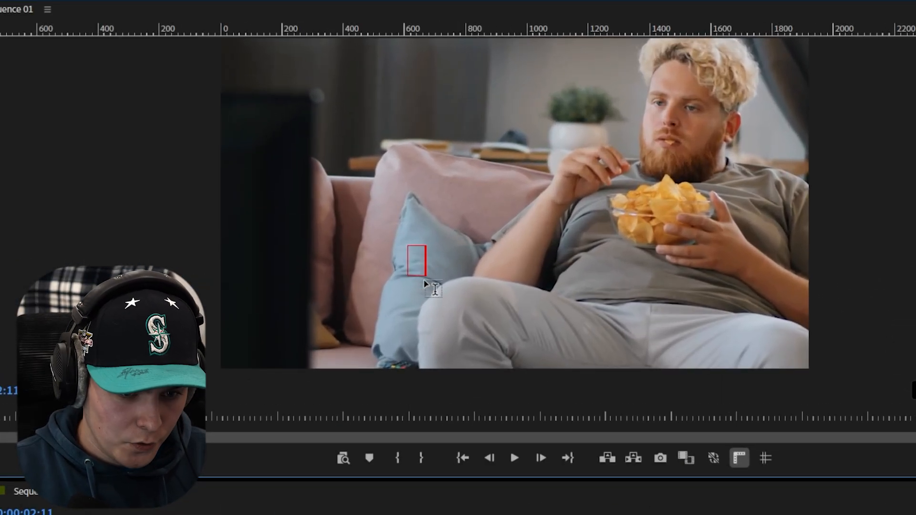
{"action": "type", "text": "Food"}
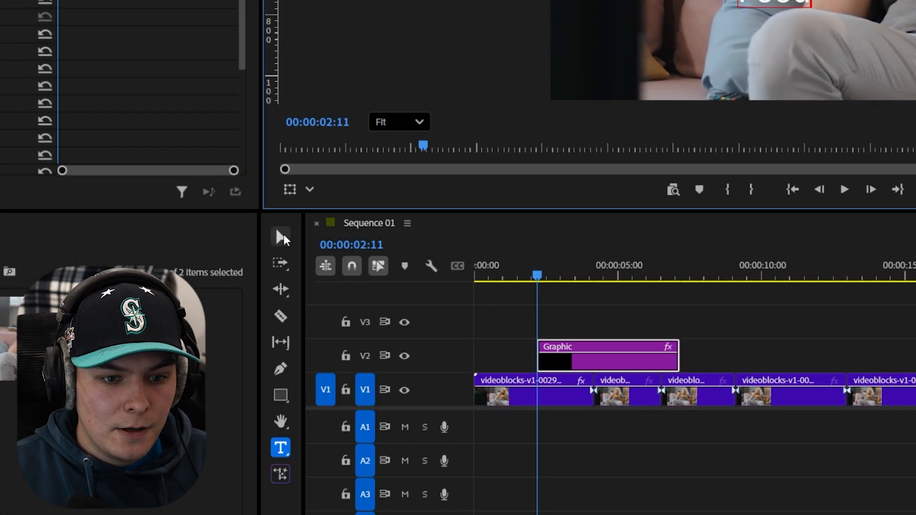
{"action": "left_click", "coordinate": [282, 237]}
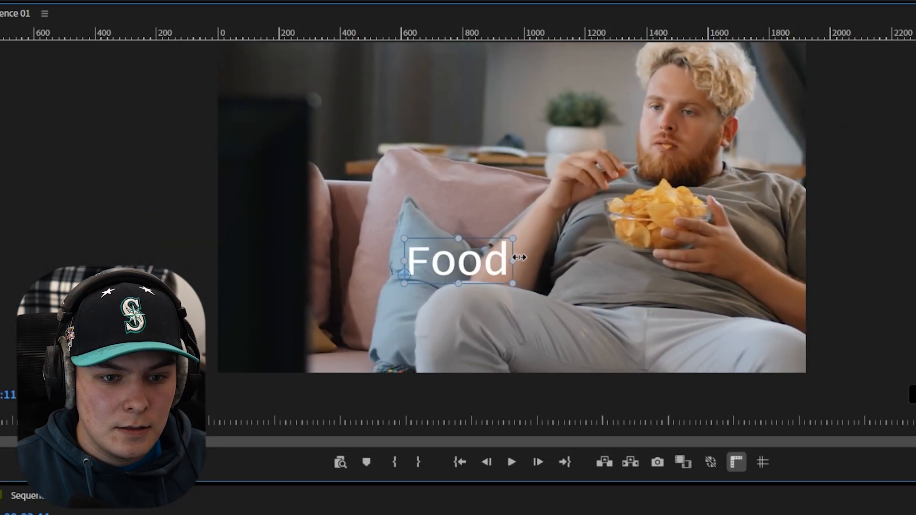
- Enlarge the Food text to about half of the frame's width and place it around the centre of the picture
{"action": "left_click_drag", "start_coordinate": [519, 258], "coordinate": [674, 216]}
{"action": "left_click_drag", "start_coordinate": [571, 235], "coordinate": [552, 206]}
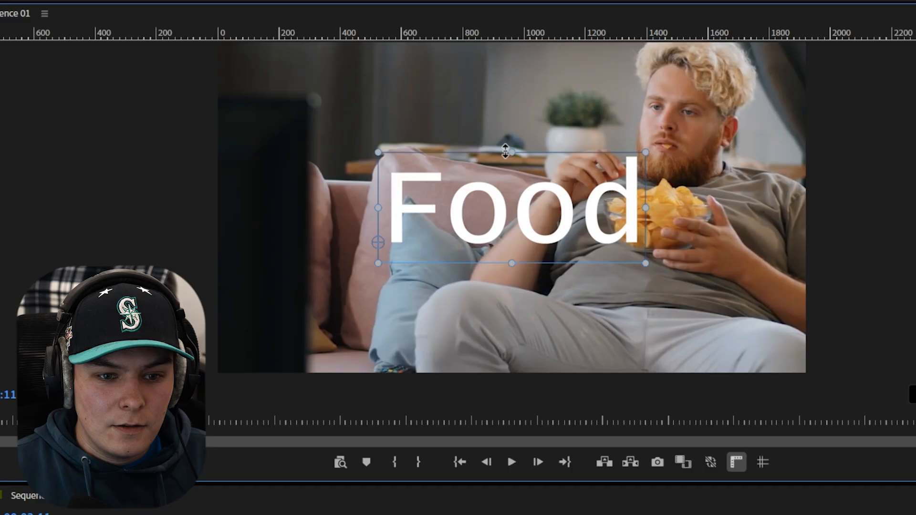
{"action": "left_click_drag", "start_coordinate": [515, 151], "coordinate": [519, 130]}
{"action": "left_click_drag", "start_coordinate": [563, 171], "coordinate": [528, 176]}
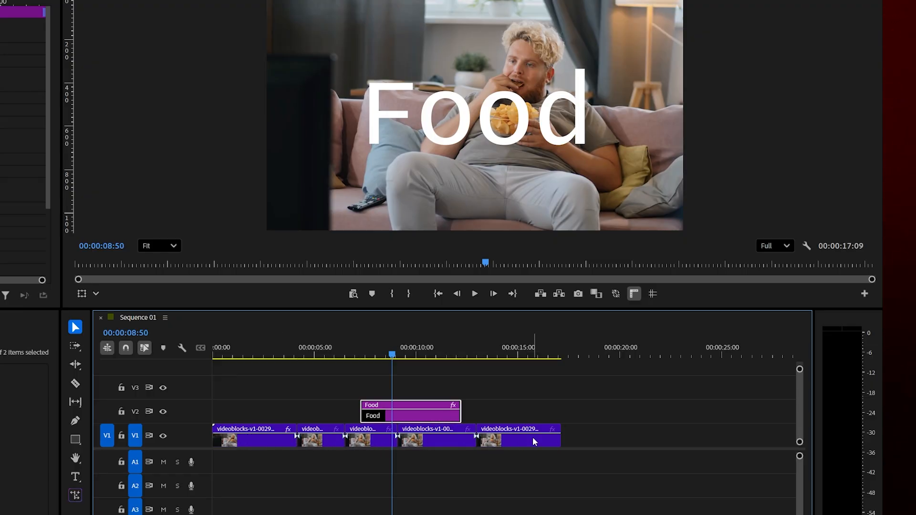
- Move the Food clip earlier on V2 and stretch it from 00:00:01:52 to the end of the V1 footage
{"action": "left_click_drag", "start_coordinate": [405, 415], "coordinate": [302, 416]}
{"action": "left_click_drag", "start_coordinate": [286, 354], "coordinate": [249, 354]}
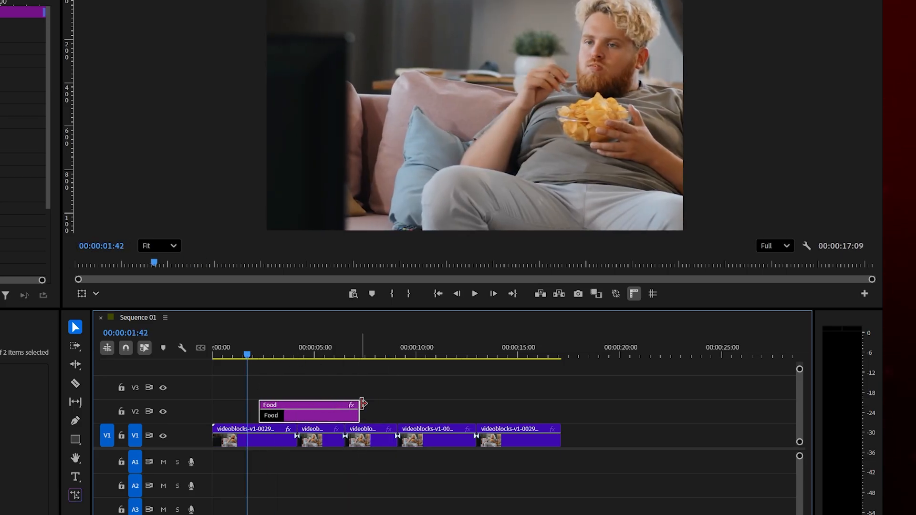
{"action": "left_click", "coordinate": [252, 343]}
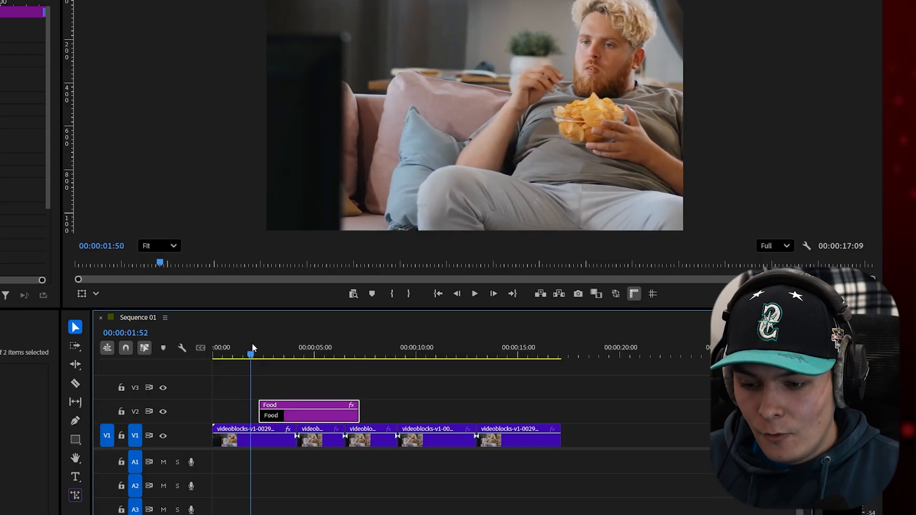
{"action": "key", "text": "space"}
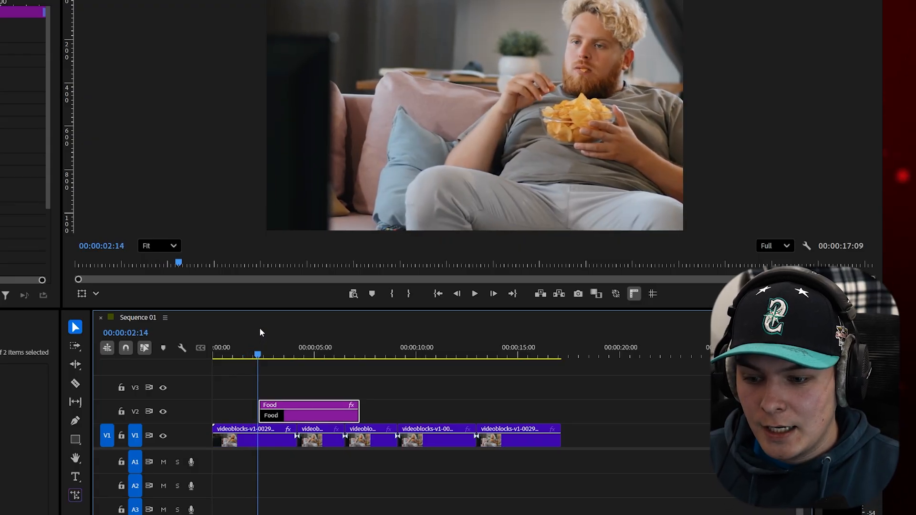
{"action": "key", "text": "space"}
{"action": "left_click_drag", "start_coordinate": [260, 405], "coordinate": [250, 372]}
{"action": "left_click_drag", "start_coordinate": [359, 411], "coordinate": [560, 411]}
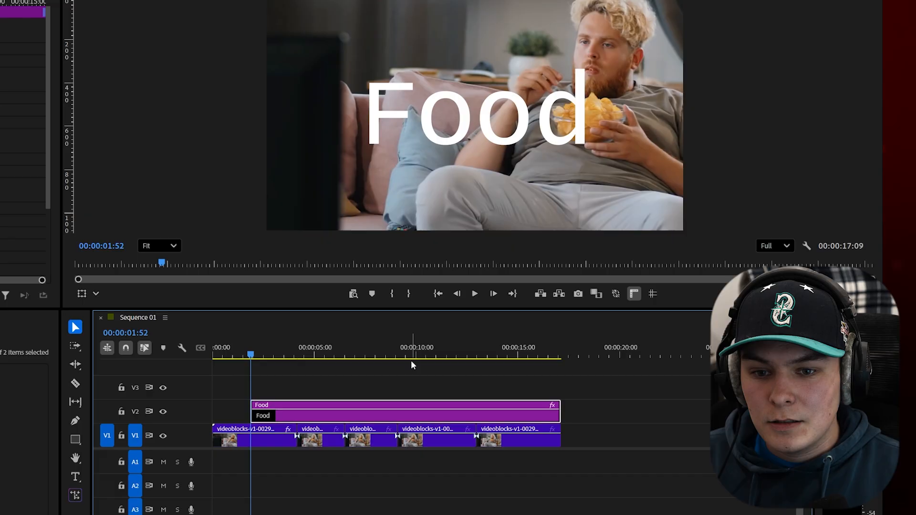
- Play and scrub through the sequence to check how long the Food text stays on screen
{"action": "left_click", "coordinate": [218, 348]}
{"action": "key", "text": "space"}
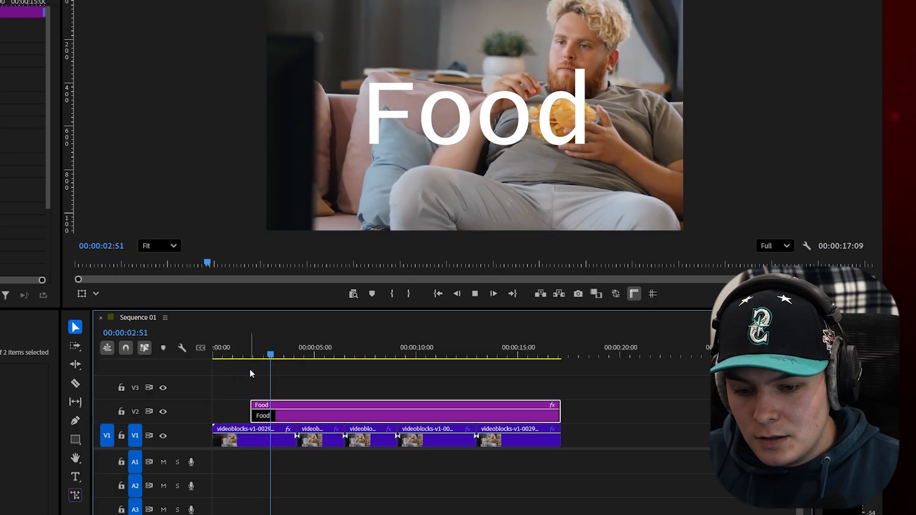
{"action": "left_click_drag", "start_coordinate": [334, 359], "coordinate": [551, 282]}
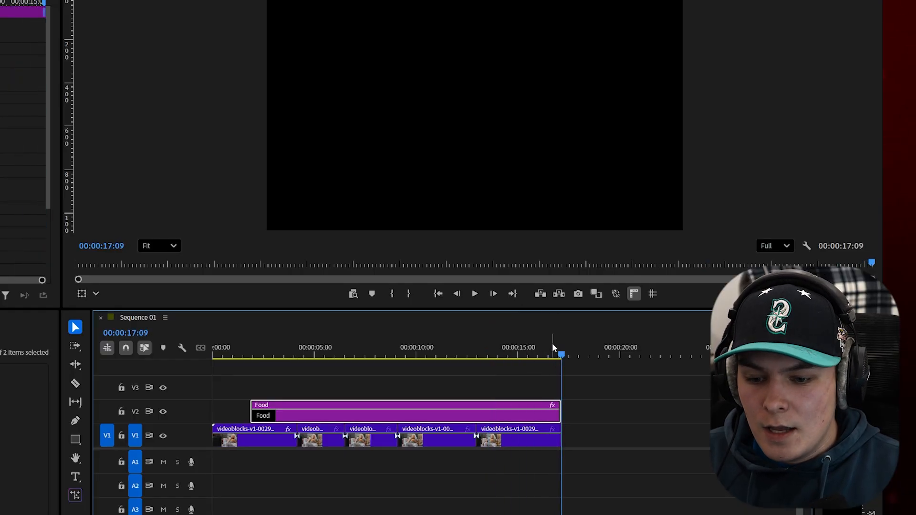
{"action": "left_click_drag", "start_coordinate": [458, 353], "coordinate": [311, 376]}
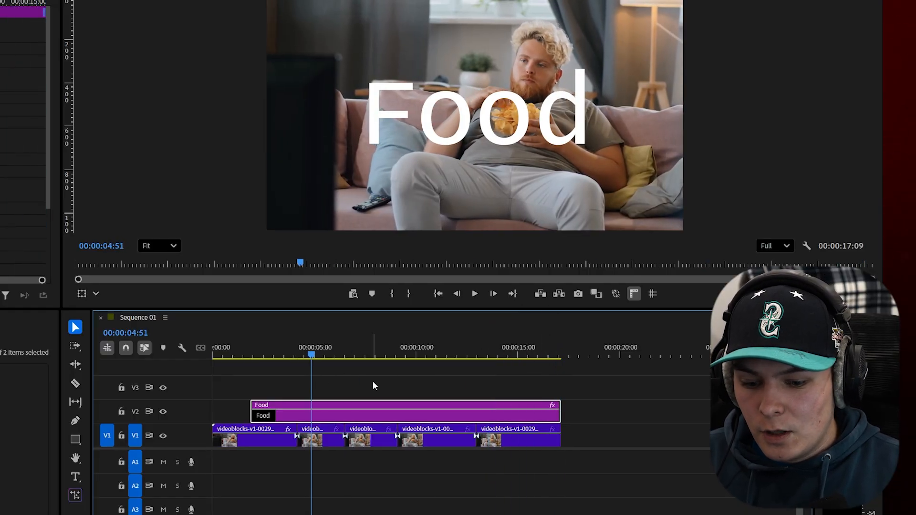
{"action": "left_click", "coordinate": [373, 381]}
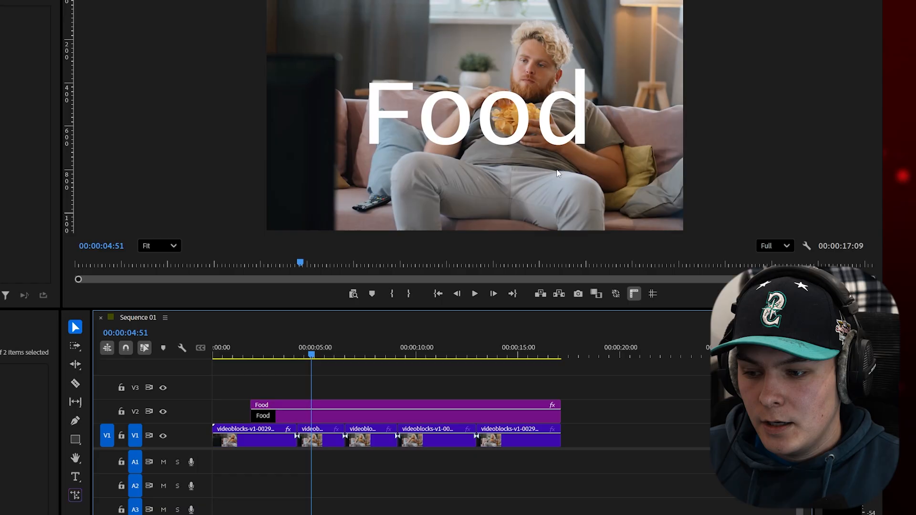
- Keyframe the Food clip's Vector Motion Position at its start, 00:00:01:52, with the horizontal value at -565 outside the frame
{"action": "left_click", "coordinate": [394, 415]}
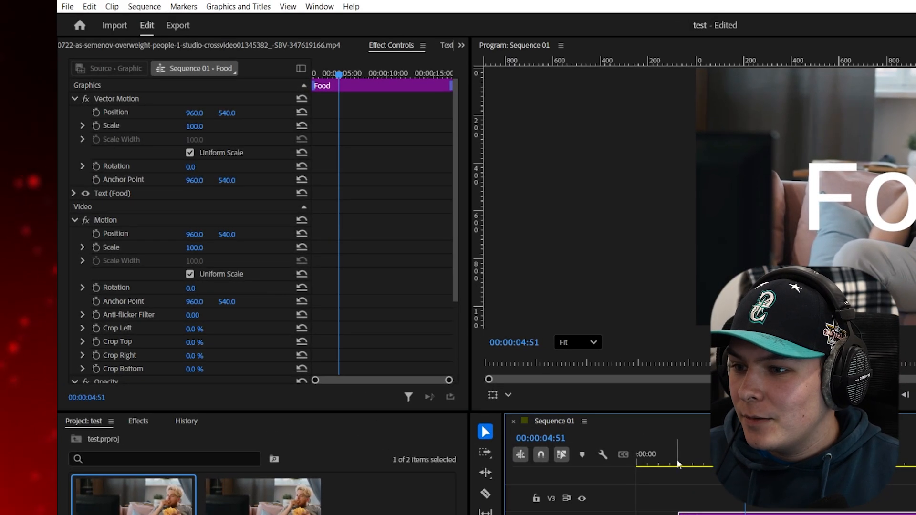
{"action": "left_click_drag", "start_coordinate": [339, 74], "coordinate": [299, 76]}
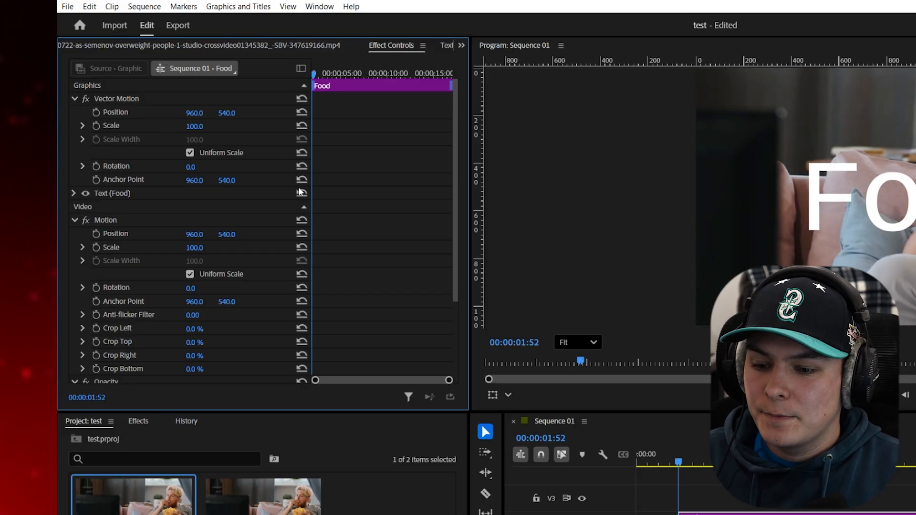
{"action": "left_click", "coordinate": [806, 491]}
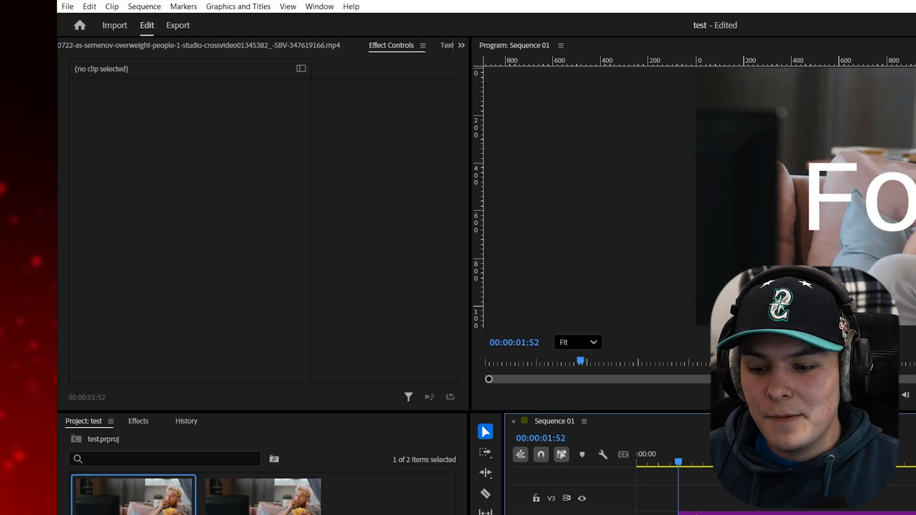
{"action": "left_click", "coordinate": [792, 514]}
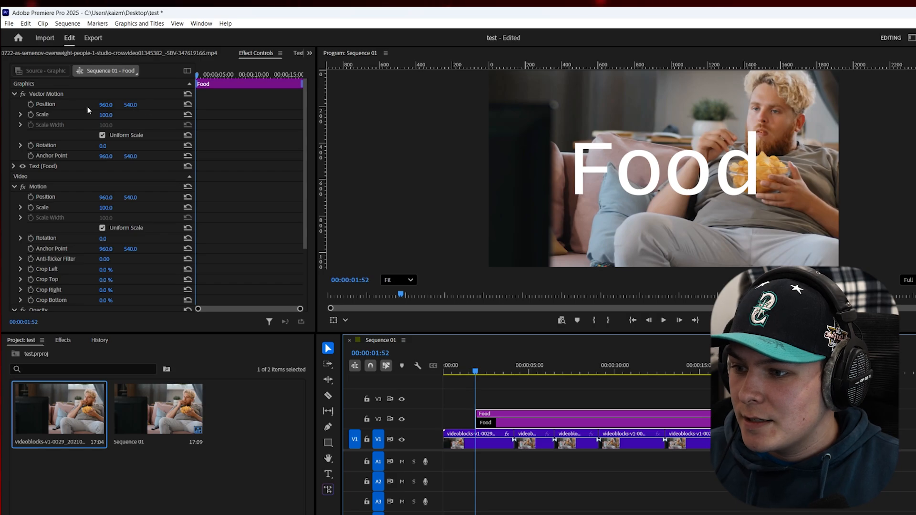
{"action": "left_click", "coordinate": [74, 110]}
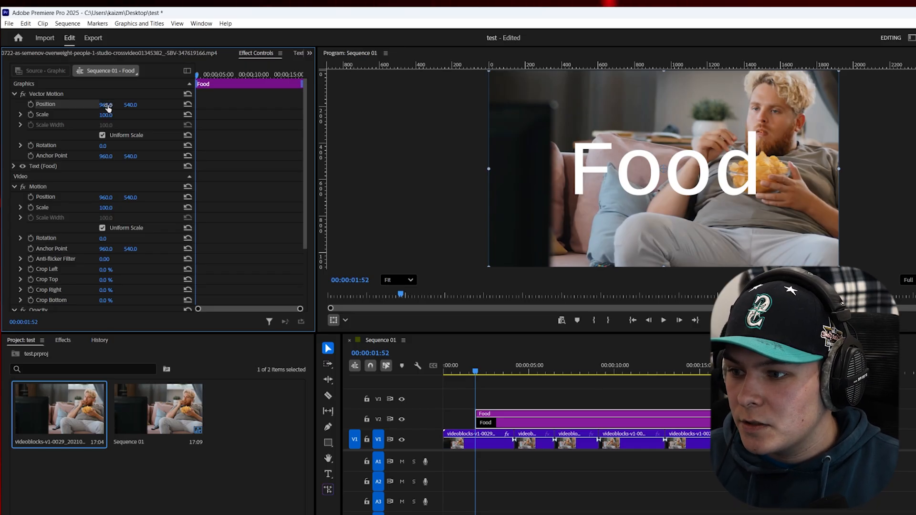
{"action": "left_click_drag", "start_coordinate": [106, 105], "coordinate": [23, 105]}
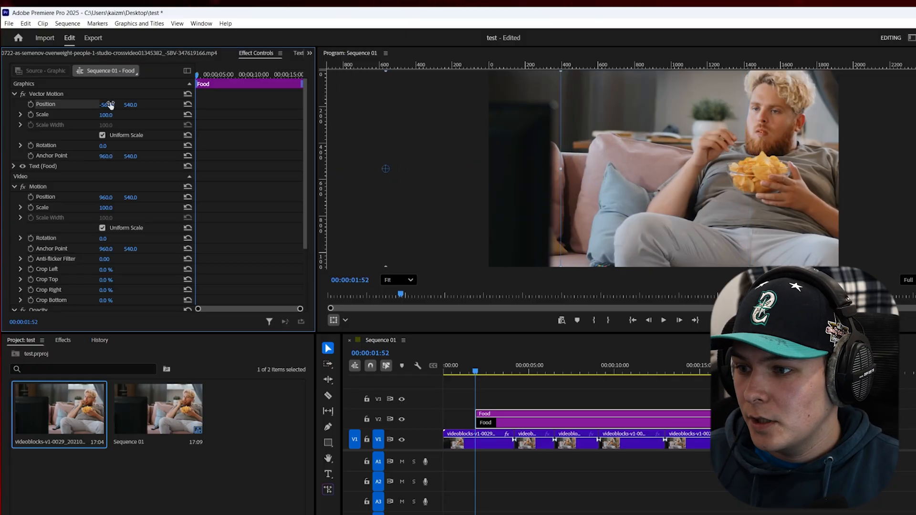
{"action": "left_click", "coordinate": [30, 105]}
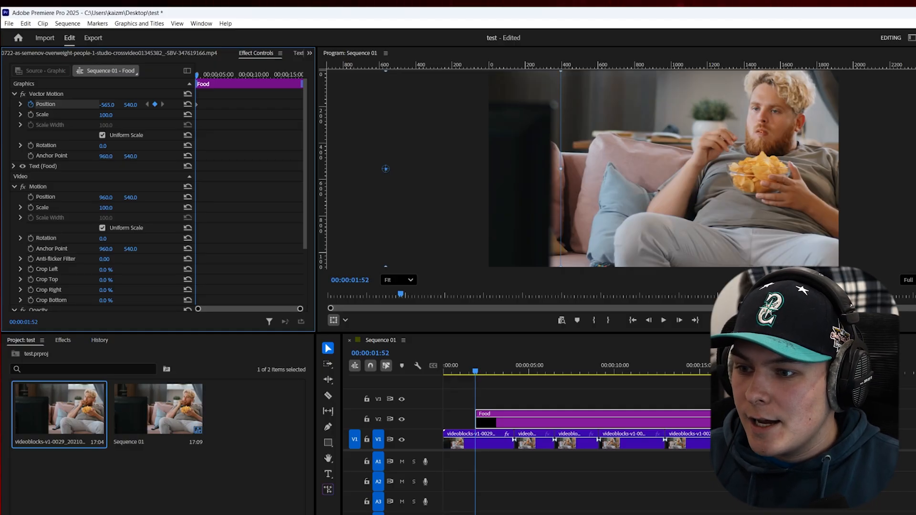
- Add a second Position keyframe at 00:00:06:23 with the horizontal value at 956, and play back the slide-in
{"action": "left_click_drag", "start_coordinate": [198, 80], "coordinate": [229, 46]}
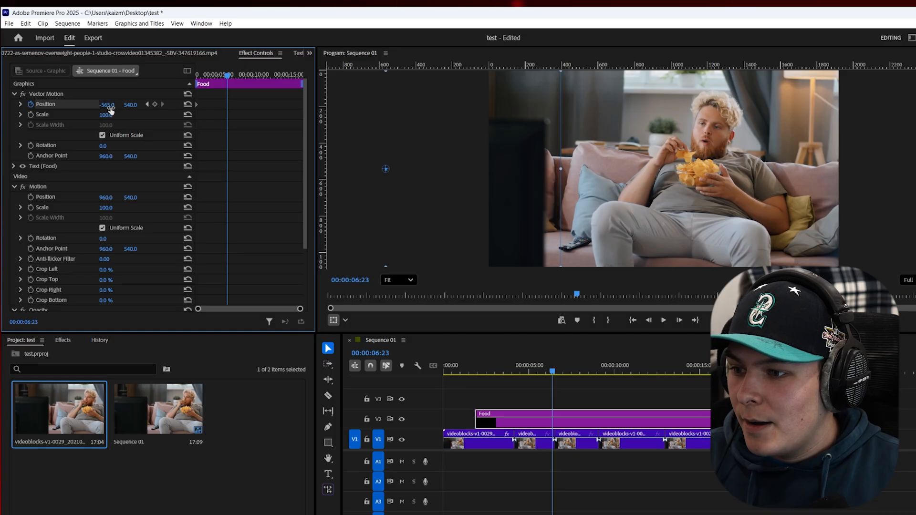
{"action": "left_click_drag", "start_coordinate": [110, 110], "coordinate": [835, 110]}
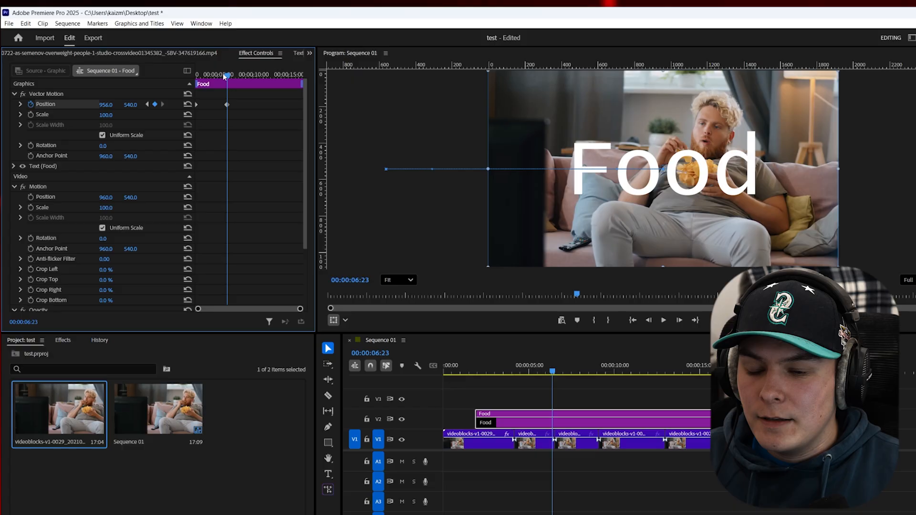
{"action": "left_click", "coordinate": [195, 77]}
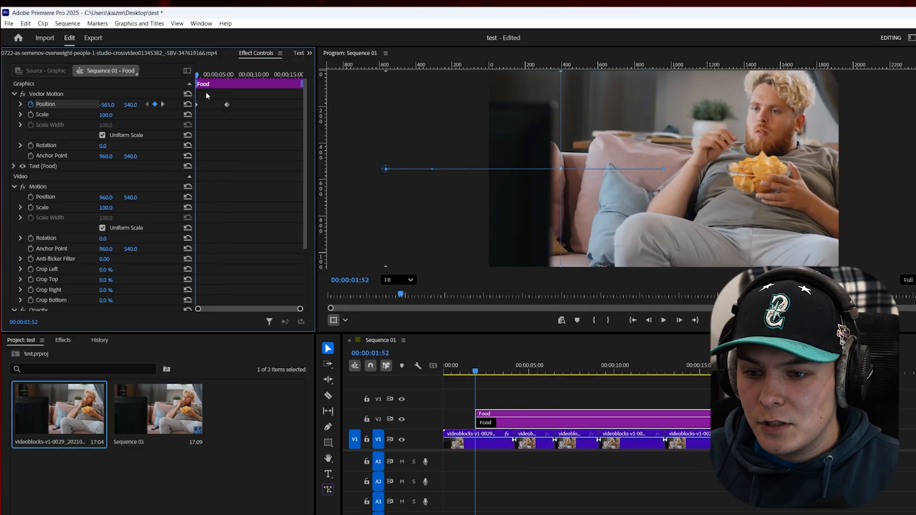
{"action": "key", "text": "space"}
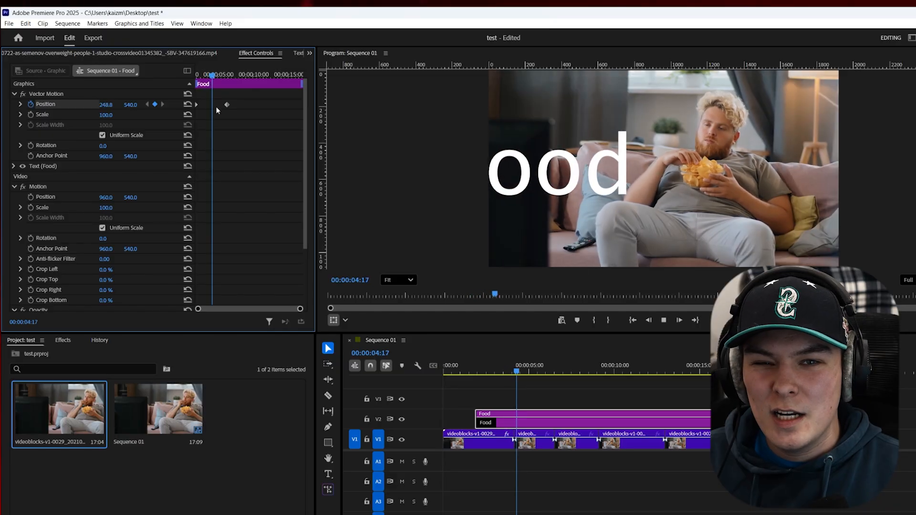
{"action": "key", "text": "space"}
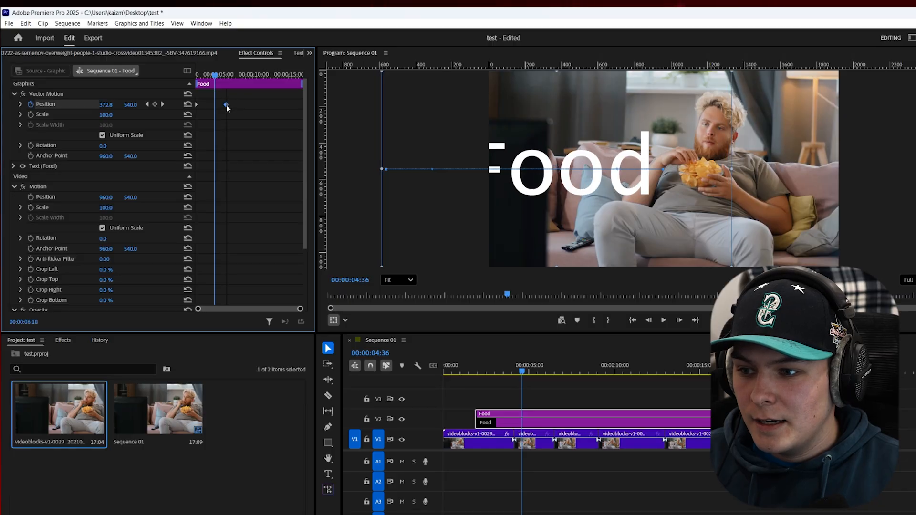
- Move the second Position keyframe to 00:00:04:36 to speed up the slide-in and play it back
{"action": "left_click_drag", "start_coordinate": [227, 105], "coordinate": [216, 107]}
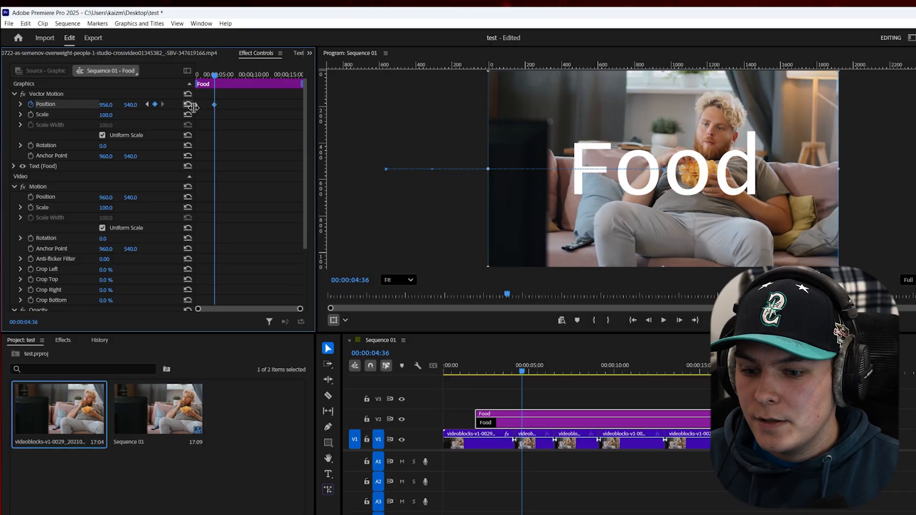
{"action": "left_click_drag", "start_coordinate": [525, 359], "coordinate": [466, 357]}
{"action": "key", "text": "space"}
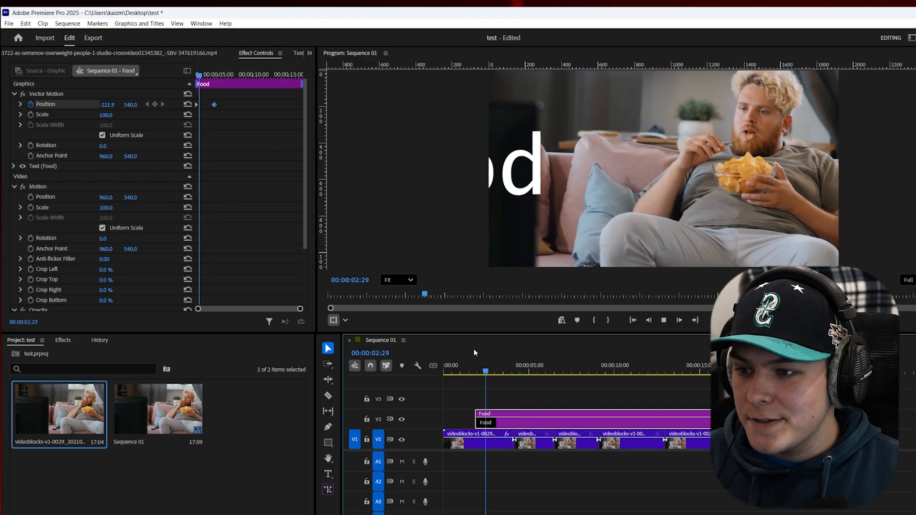
{"action": "key", "text": "space"}
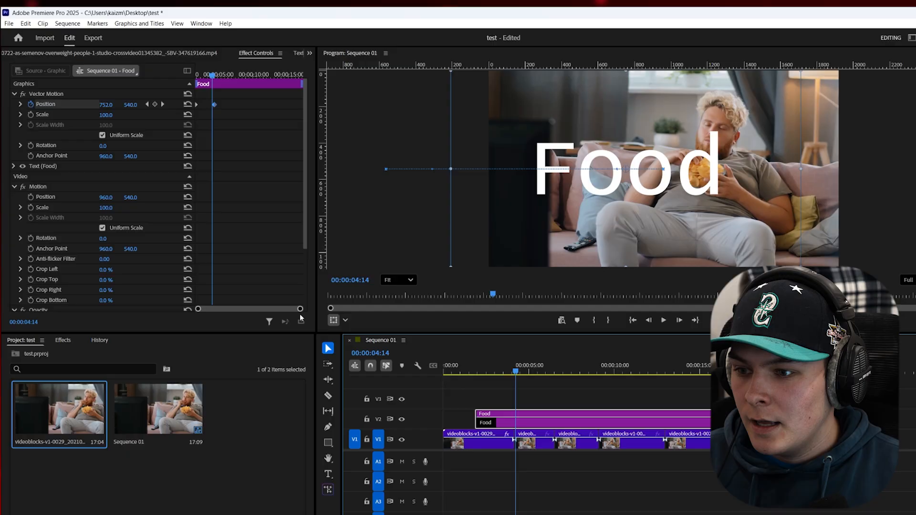
- Move the second Position keyframe to about one second after the Food clip's start and save the project
{"action": "left_click_drag", "start_coordinate": [300, 309], "coordinate": [279, 309]}
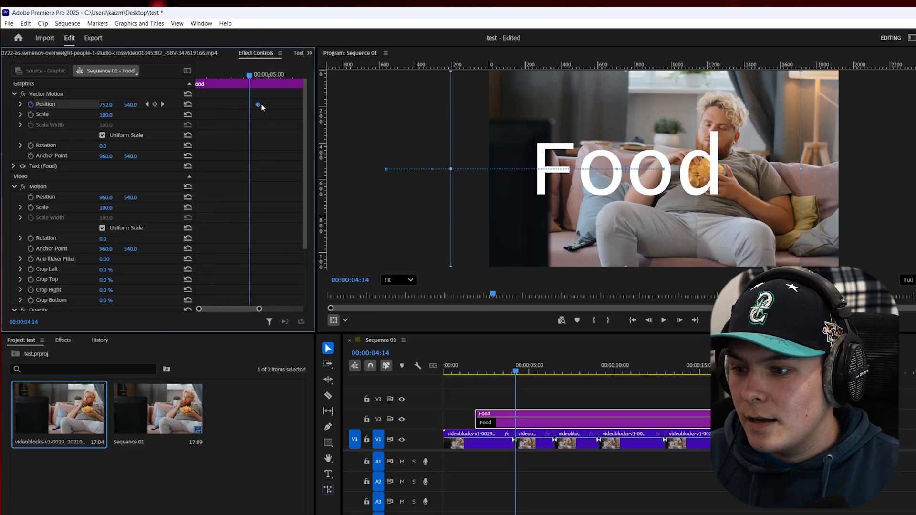
{"action": "left_click_drag", "start_coordinate": [262, 104], "coordinate": [218, 114]}
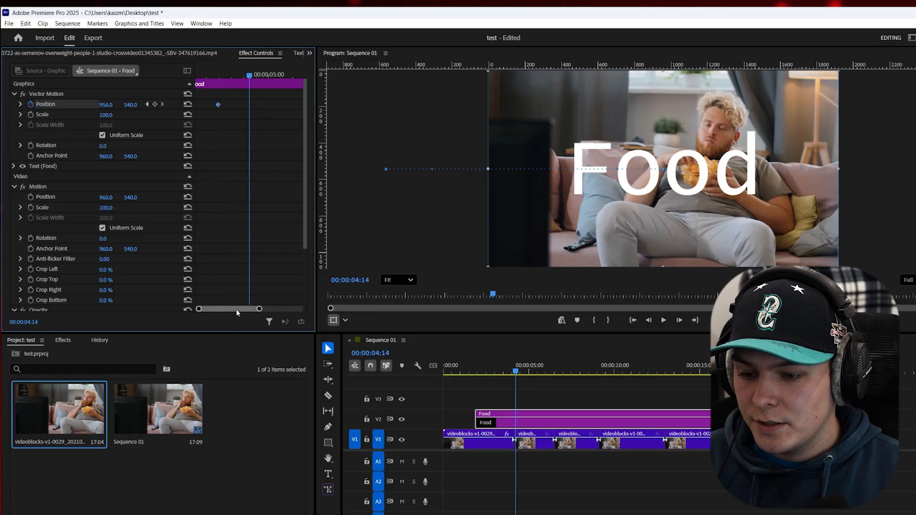
{"action": "left_click_drag", "start_coordinate": [237, 313], "coordinate": [237, 313]}
{"action": "left_click", "coordinate": [471, 367]}
{"action": "key", "text": "ctrl+s"}
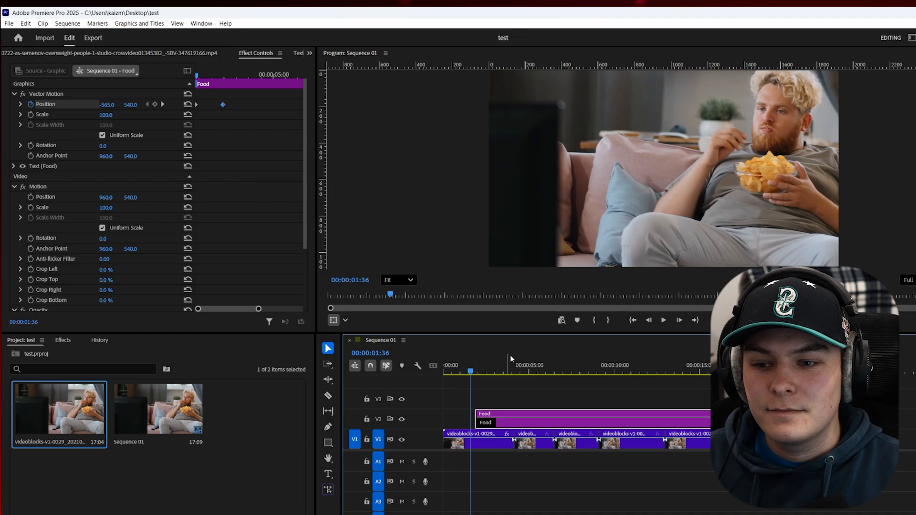
- Play back the faster Food slide-in from 00:00:01:36 and return to the middle of the movement at 00:00:02:37
{"action": "key", "text": "space"}
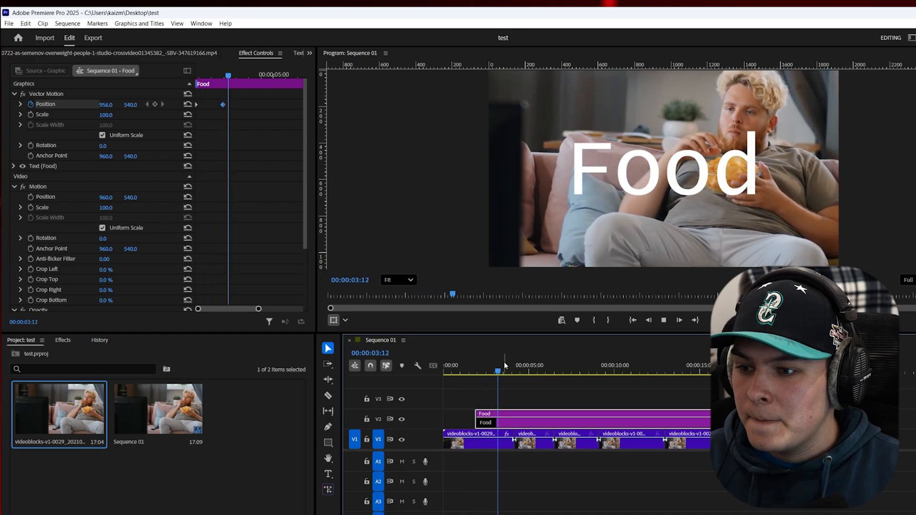
{"action": "key", "text": "space"}
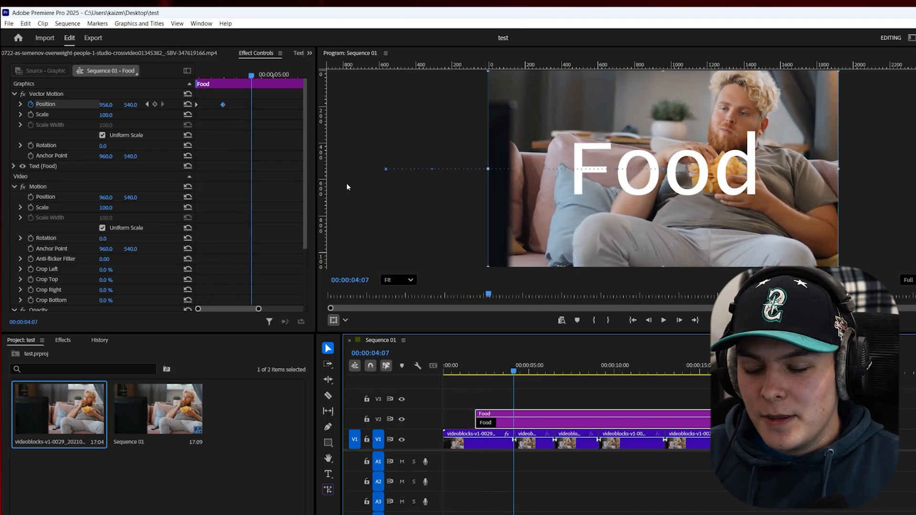
{"action": "left_click", "coordinate": [488, 366]}
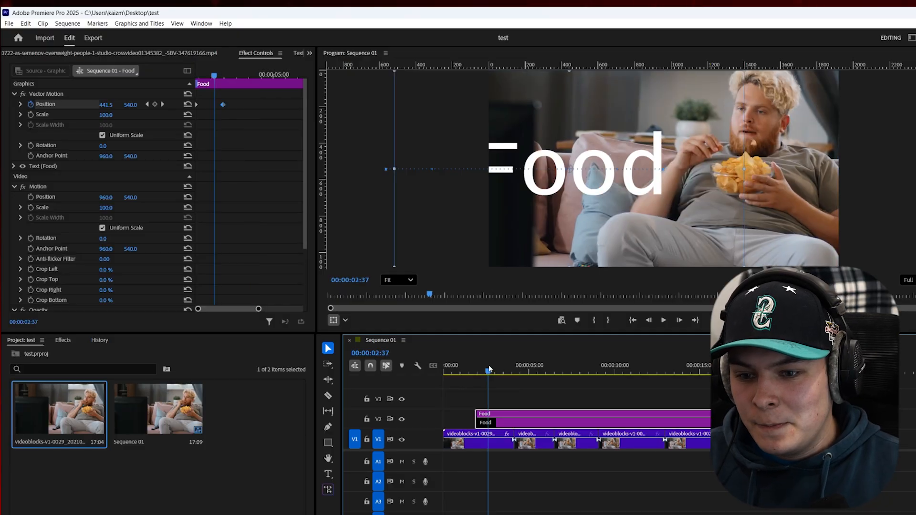
- Play back the Food slide-in from shortly before the Food clip's start
{"action": "left_click_drag", "start_coordinate": [489, 365], "coordinate": [467, 363]}
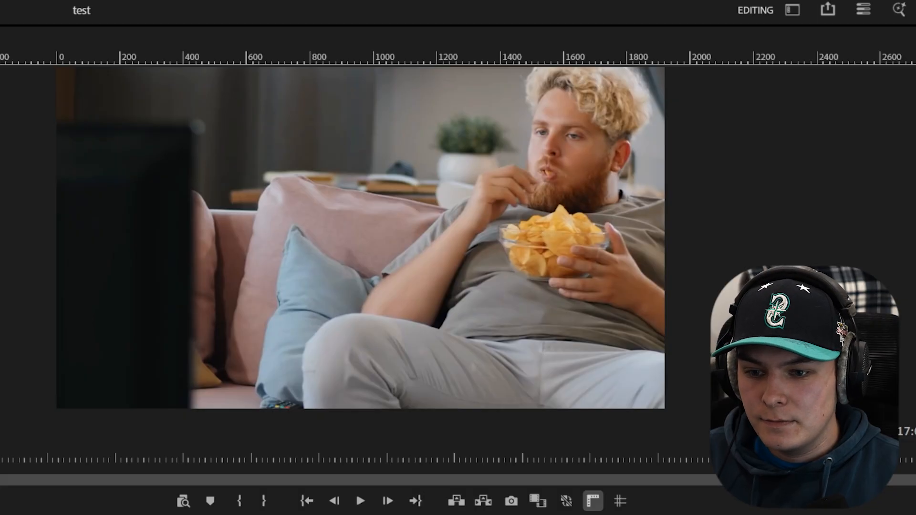
{"action": "key", "text": "space"}
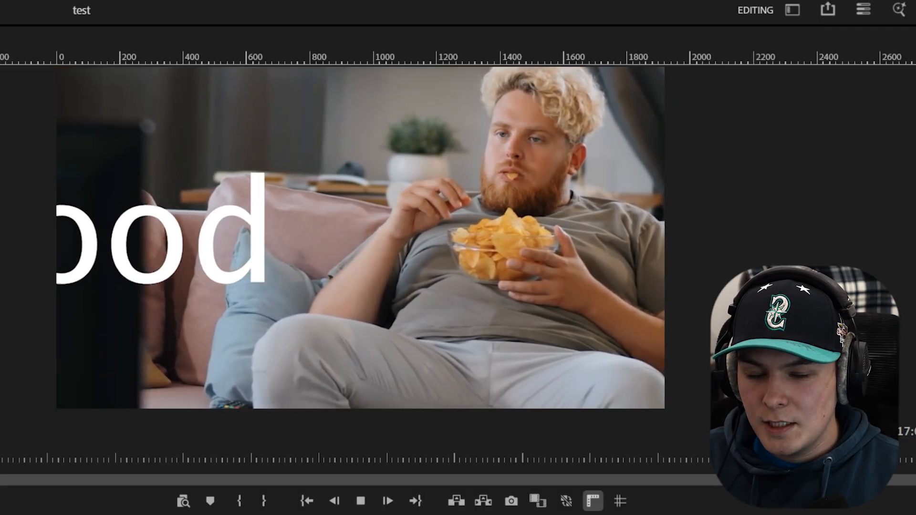
{"action": "key", "text": "space"}
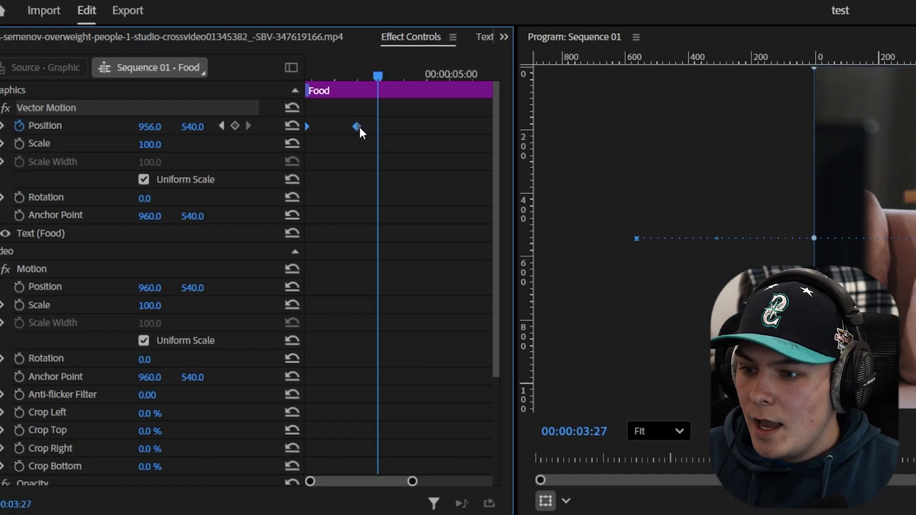
- Apply temporal easing to the Food text's Position keyframes, with Ease In on the second one
{"action": "right_click", "coordinate": [359, 128]}
{"action": "mouse_move", "coordinate": [414, 272]}
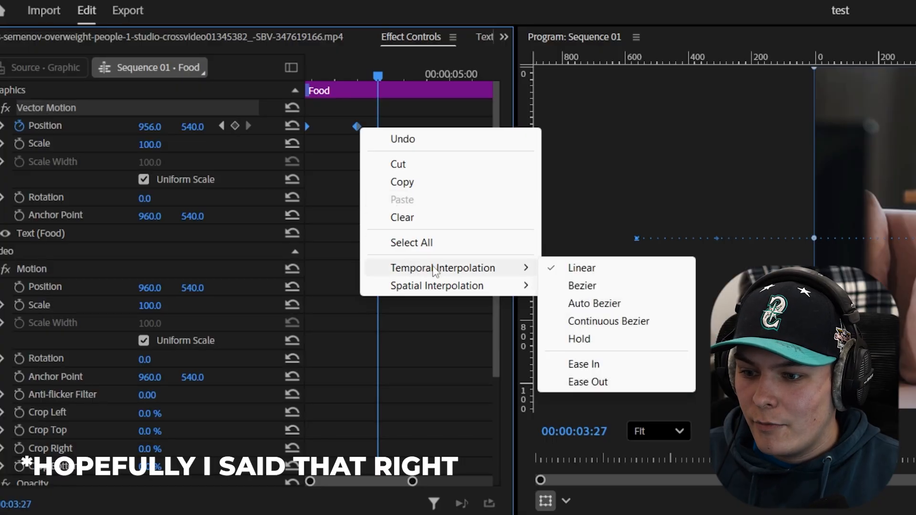
{"action": "left_click", "coordinate": [631, 362]}
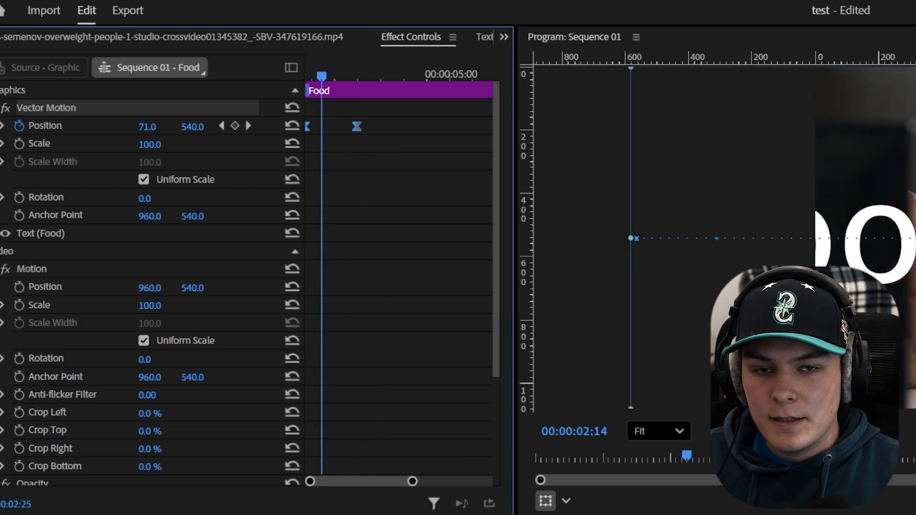
- Deselect the Food clip and play back the eased slide-in twice from before the clip's start
{"action": "key", "text": "ctrl+shift+a"}
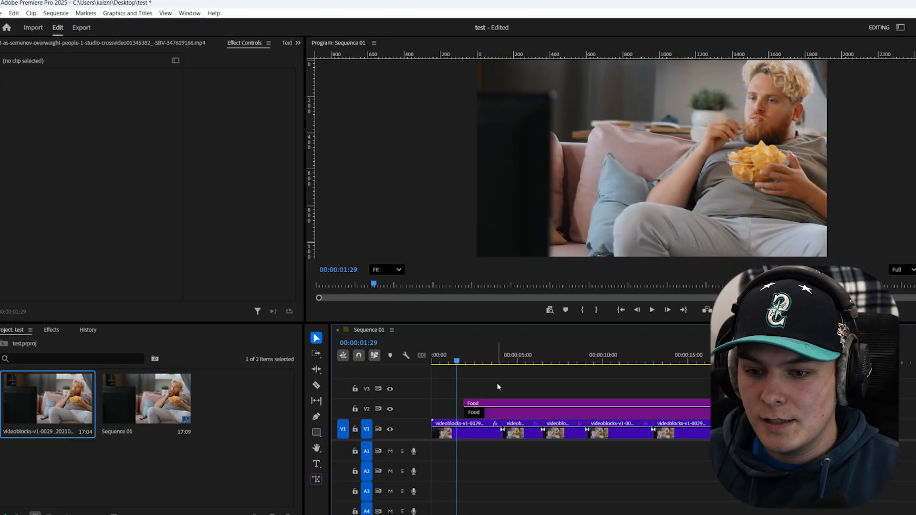
{"action": "key", "text": "space"}
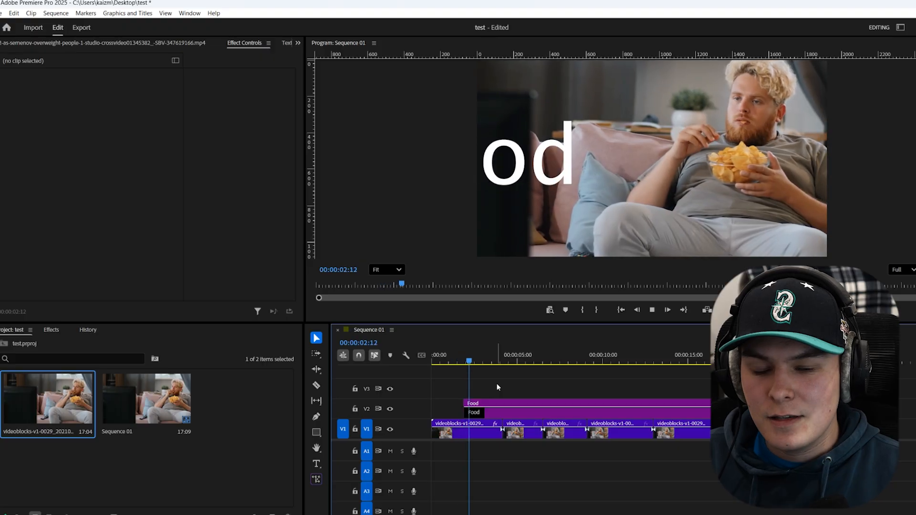
{"action": "key", "text": "space"}
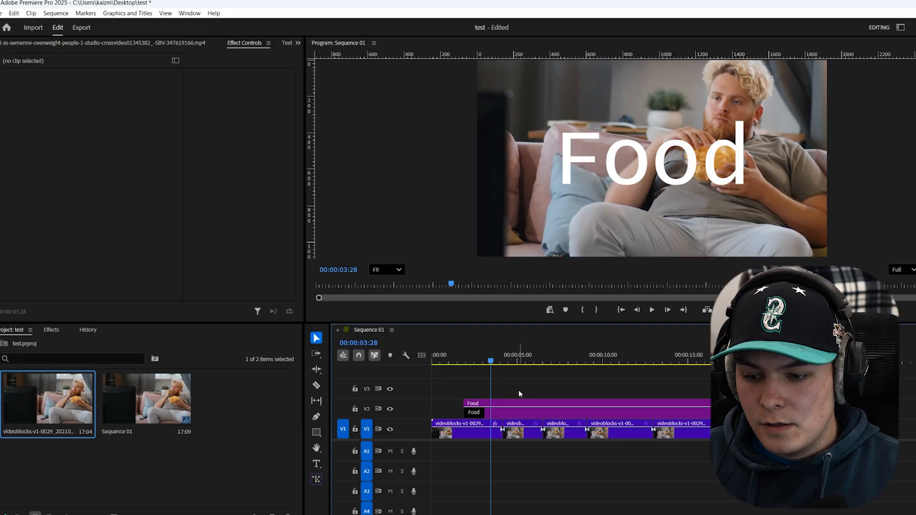
{"action": "left_click_drag", "start_coordinate": [491, 362], "coordinate": [448, 364]}
{"action": "key", "text": "space"}
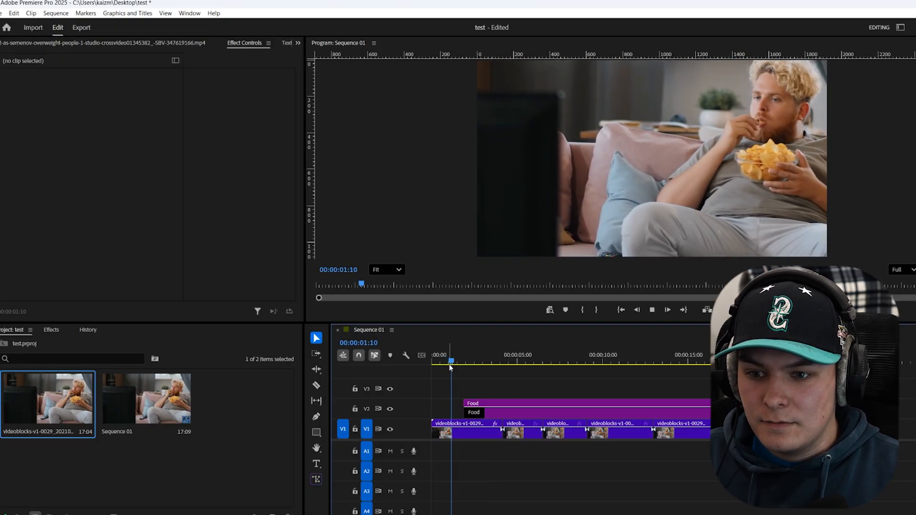
{"action": "key", "text": "space"}
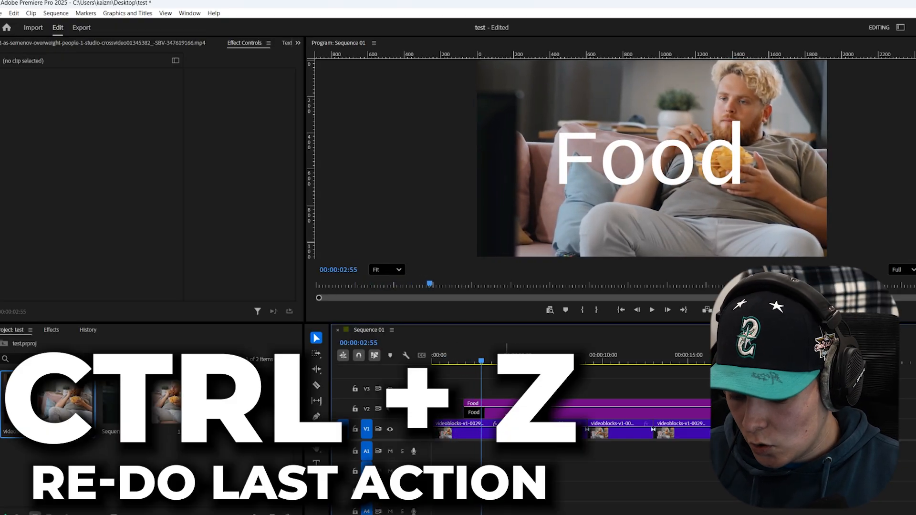
- Select the Food clip and undo the easing on its Position keyframes
{"action": "left_click", "coordinate": [506, 407]}
{"action": "left_click", "coordinate": [292, 218]}
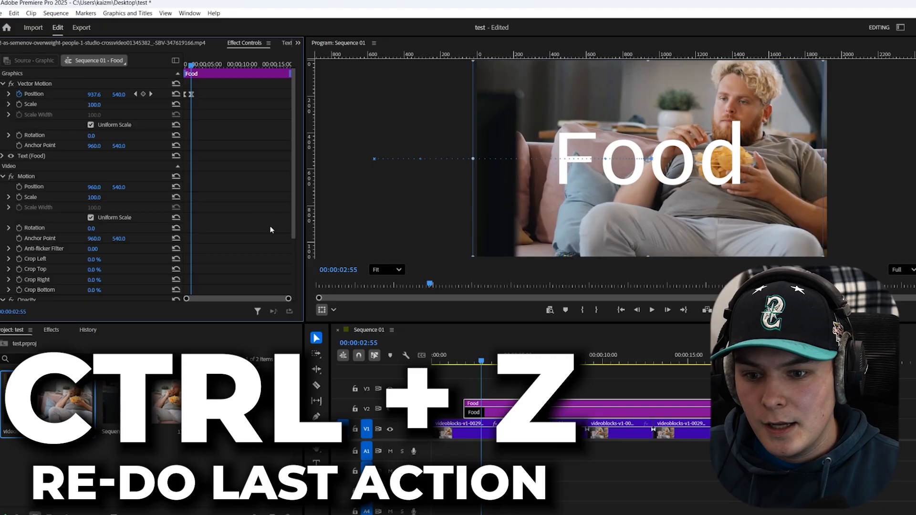
{"action": "key", "text": "ctrl+z"}
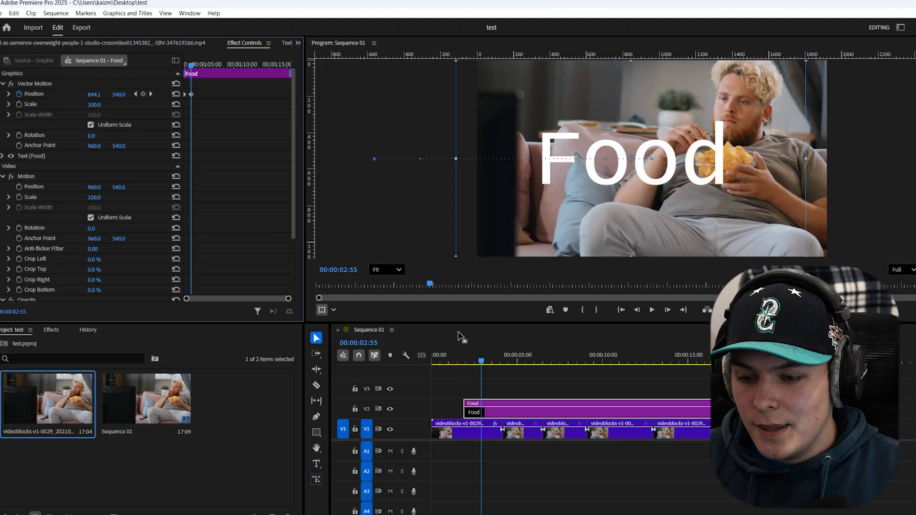
- Play back the linear slide-in for comparison, deselect the clip and move the playhead to 00:00:03:11
{"action": "left_click_drag", "start_coordinate": [474, 354], "coordinate": [460, 357]}
{"action": "key", "text": "space"}
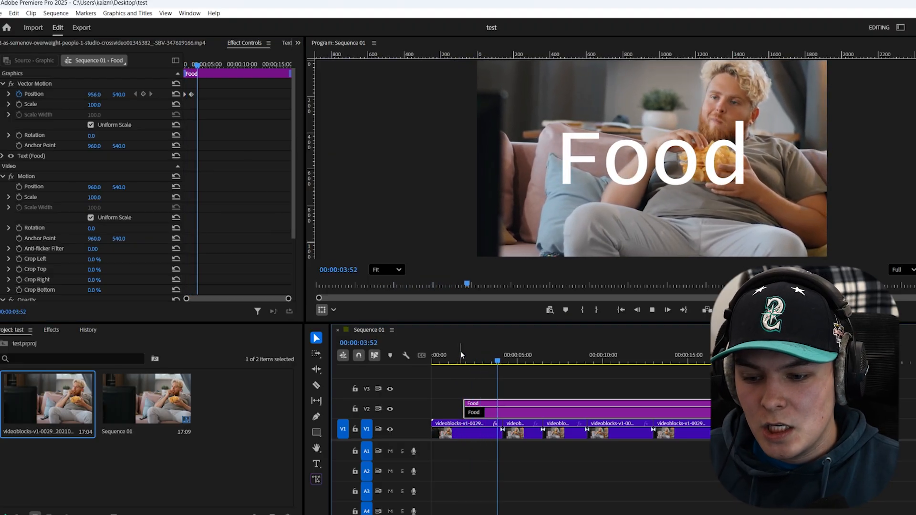
{"action": "key", "text": "space"}
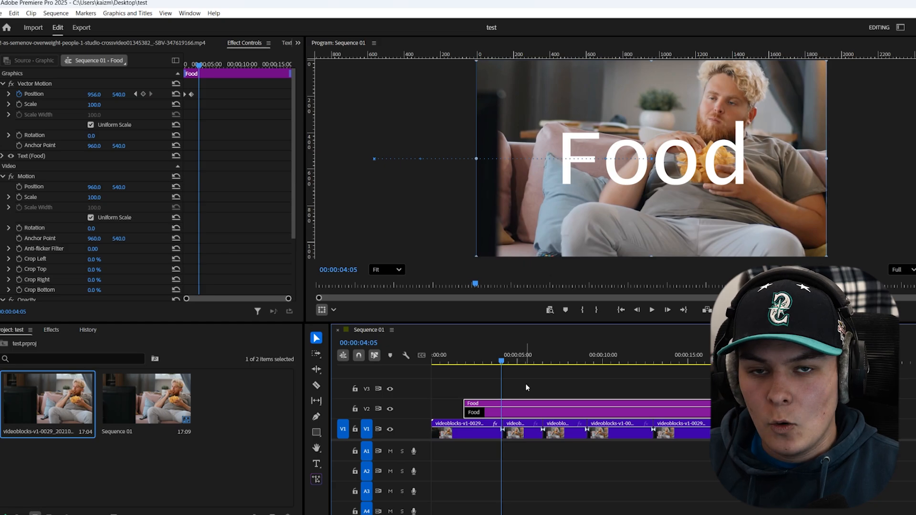
{"action": "left_click", "coordinate": [572, 385]}
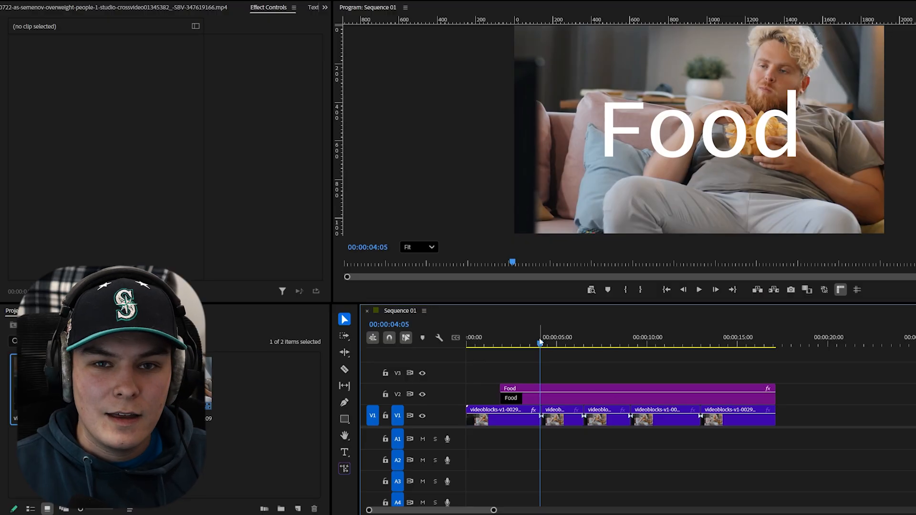
{"action": "mouse_move", "coordinate": [539, 340]}
{"action": "left_mouse_down"}
{"action": "mouse_move", "coordinate": [496, 346]}
{"action": "mouse_move", "coordinate": [525, 337]}
{"action": "left_mouse_up"}
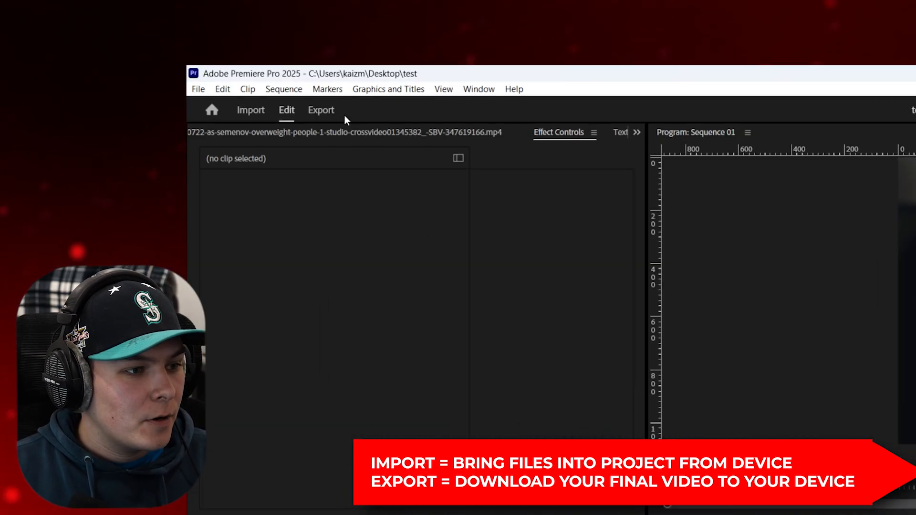
- Open the export settings for the sequence and name the output file Test123.mp4
{"action": "left_click", "coordinate": [327, 115]}
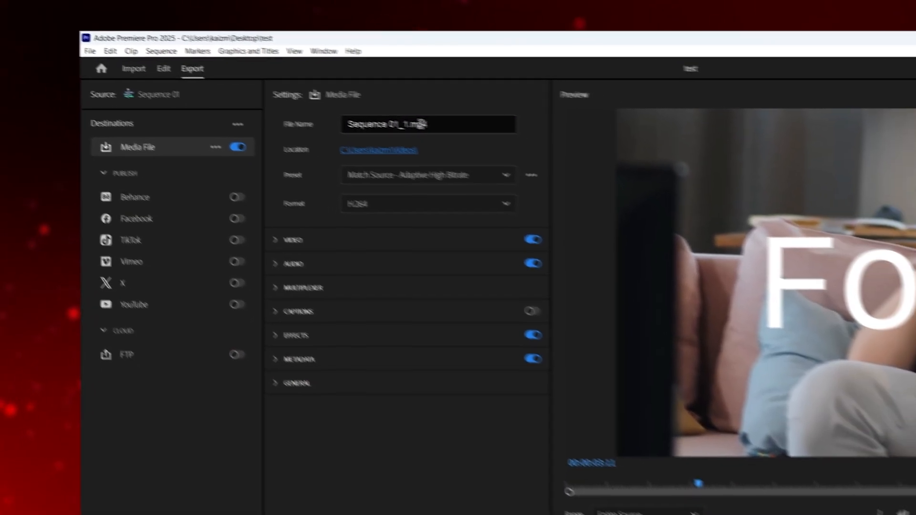
{"action": "left_click_drag", "start_coordinate": [562, 164], "coordinate": [429, 163]}
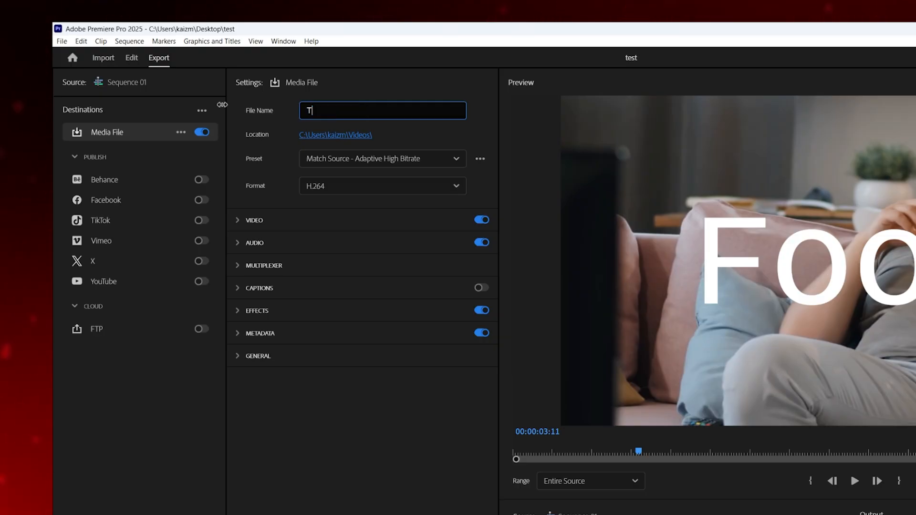
{"action": "type", "text": "est123.mp4"}
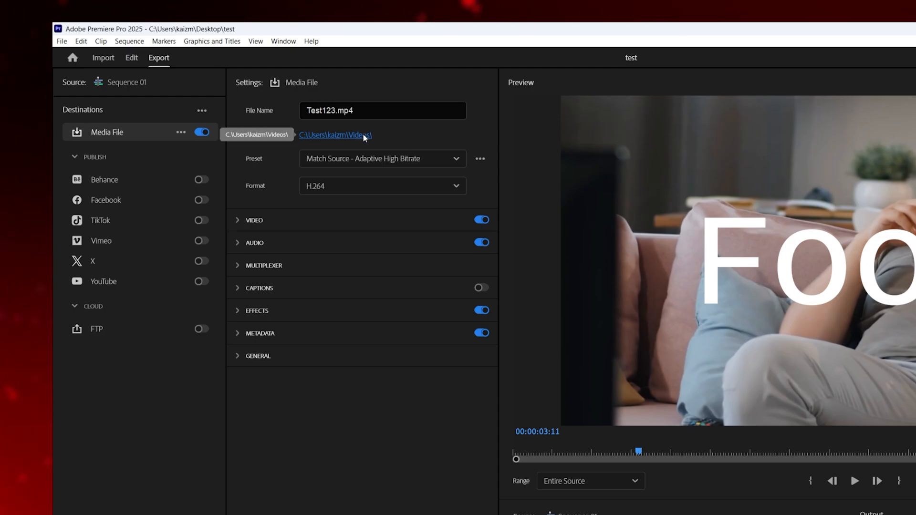
- Choose the Videos folder as the save location for the exported file
{"action": "left_click", "coordinate": [363, 133]}
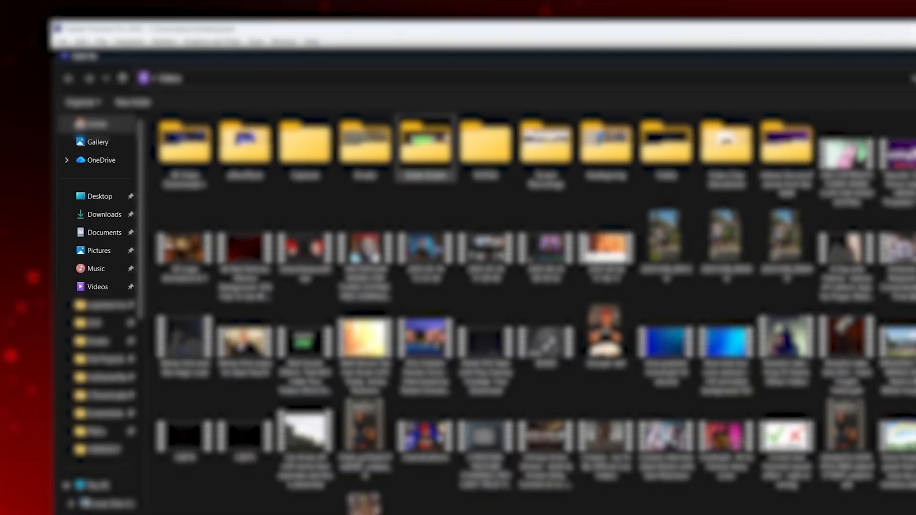
{"action": "left_click", "coordinate": [104, 287]}
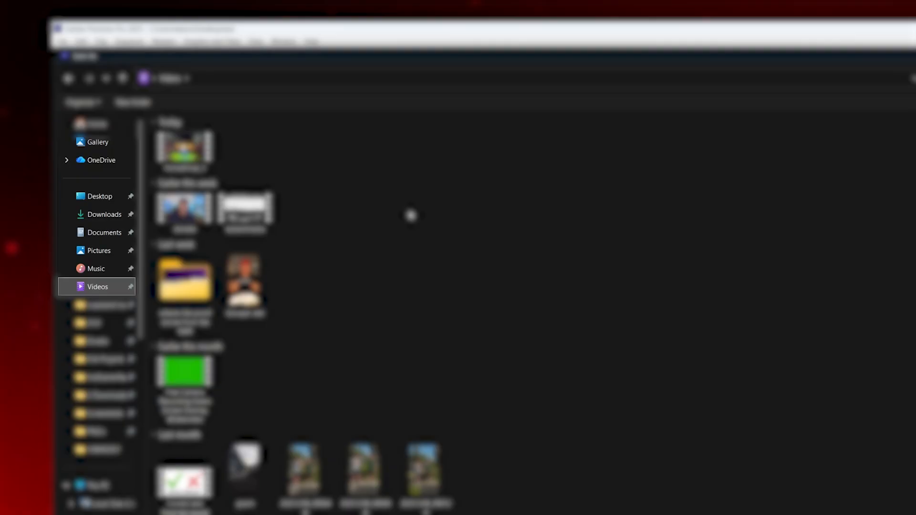
{"action": "key", "text": "Return"}
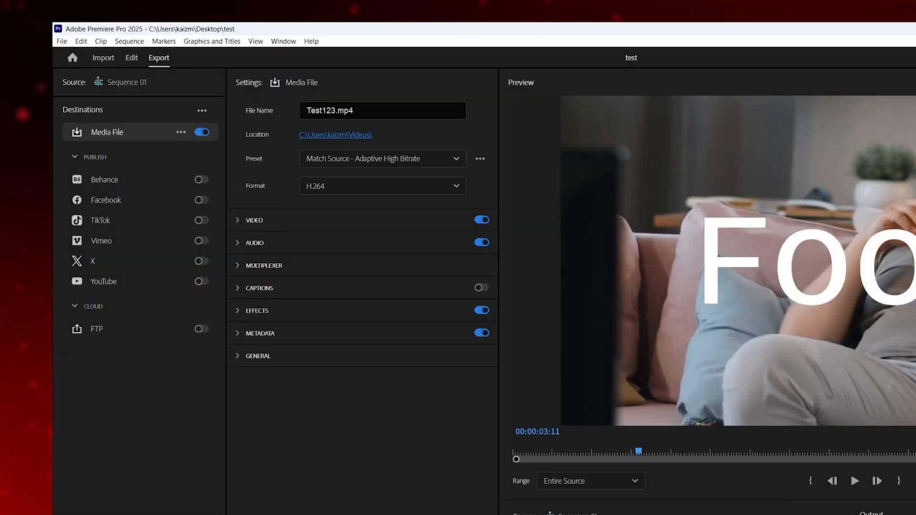
- Export the sequence with the Match Source - Adaptive High Bitrate preset
{"action": "left_click", "coordinate": [357, 159]}
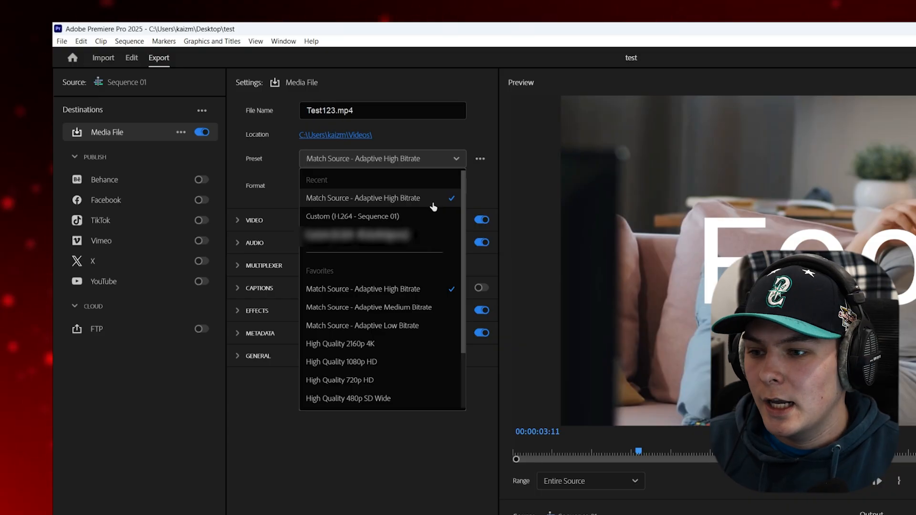
{"action": "left_click", "coordinate": [433, 207]}
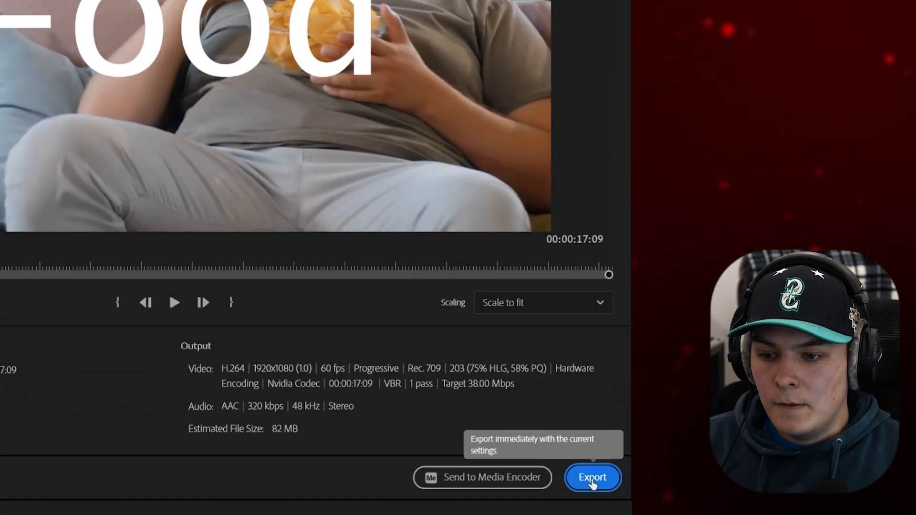
{"action": "left_click", "coordinate": [593, 478]}
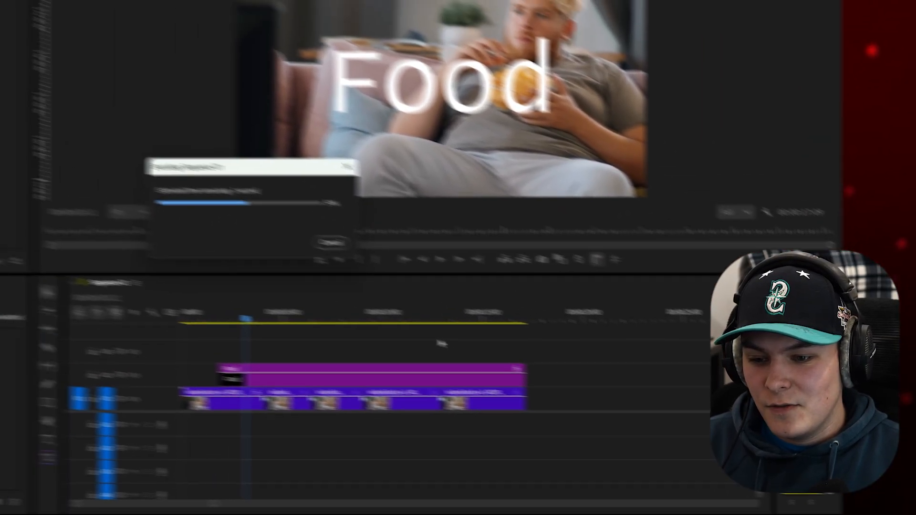